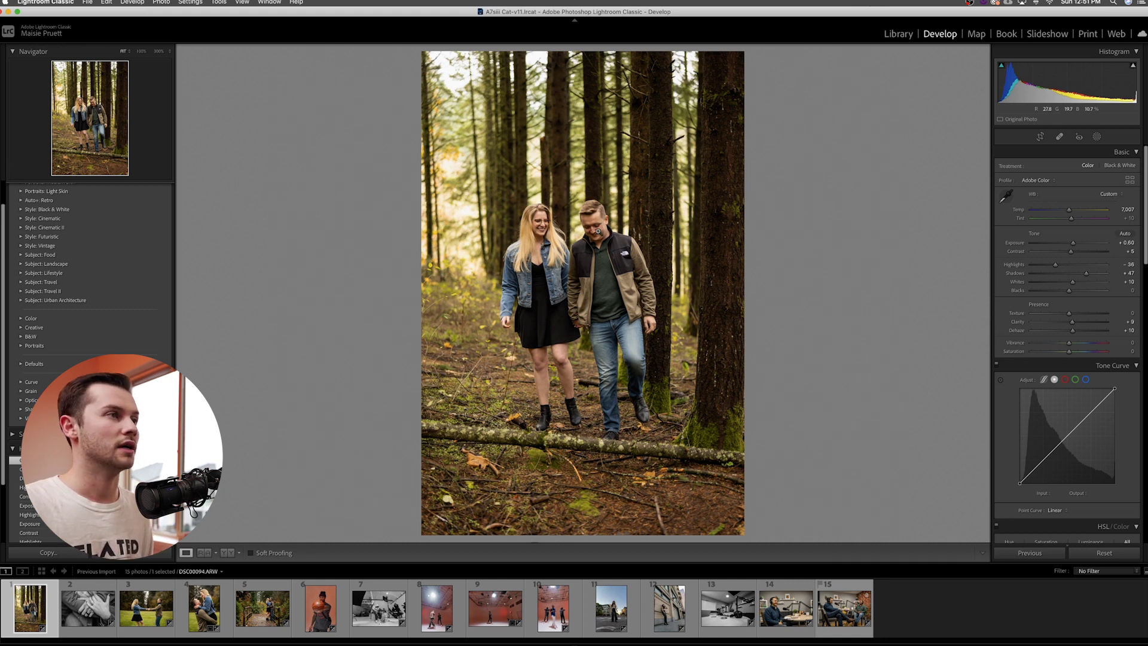
# Inspect the couple's faces in the first forest photo at two zoom levels, and return to the fitted view.
pyautogui.click(554, 224)
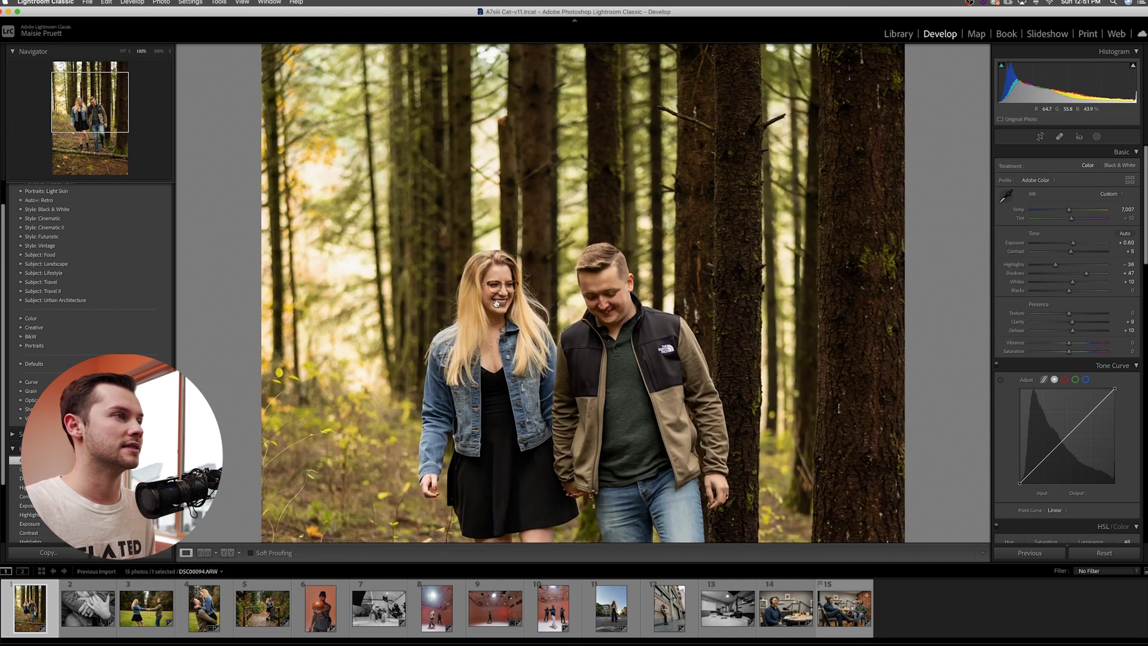
pyautogui.scroll(-5, 615, 345)
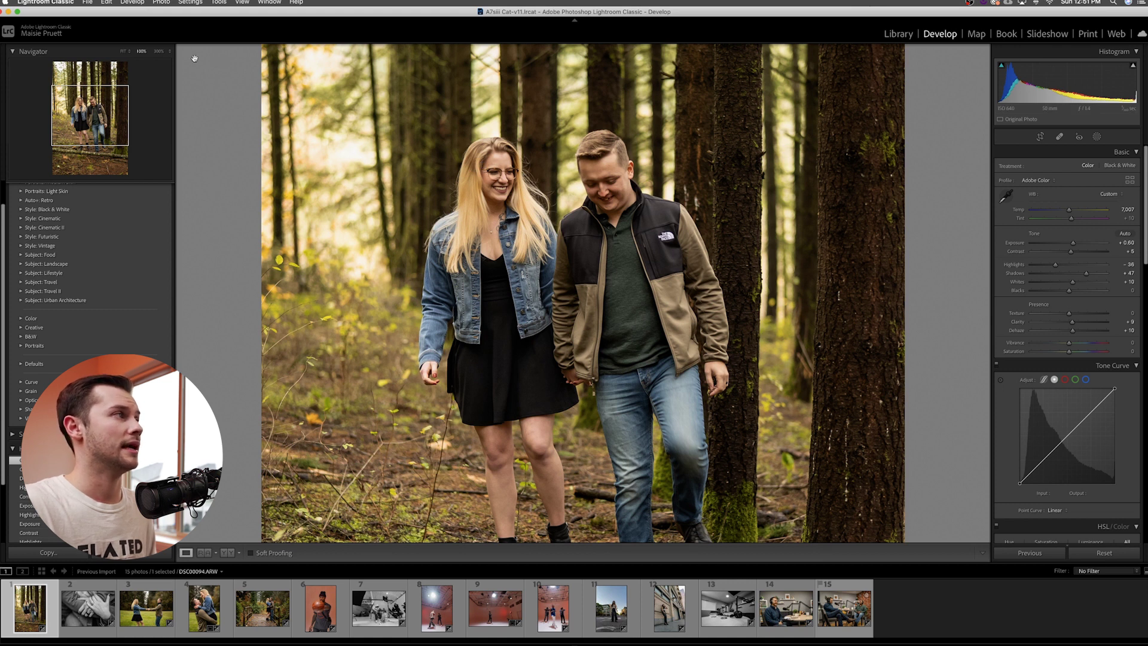
pyautogui.click(158, 51)
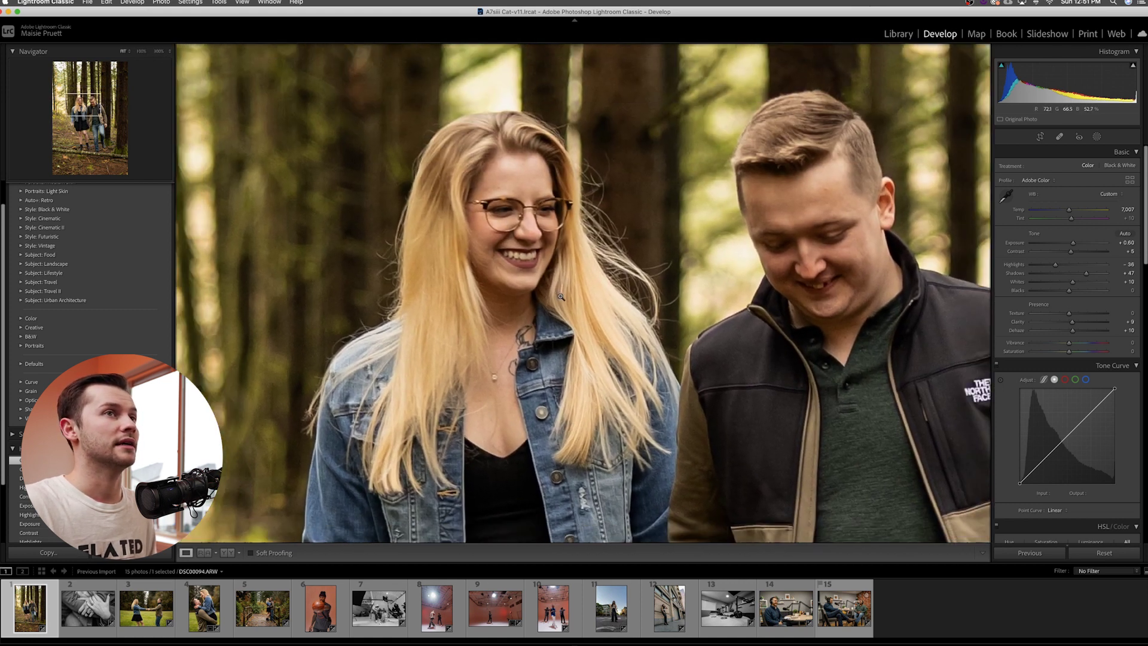
pyautogui.click(561, 296)
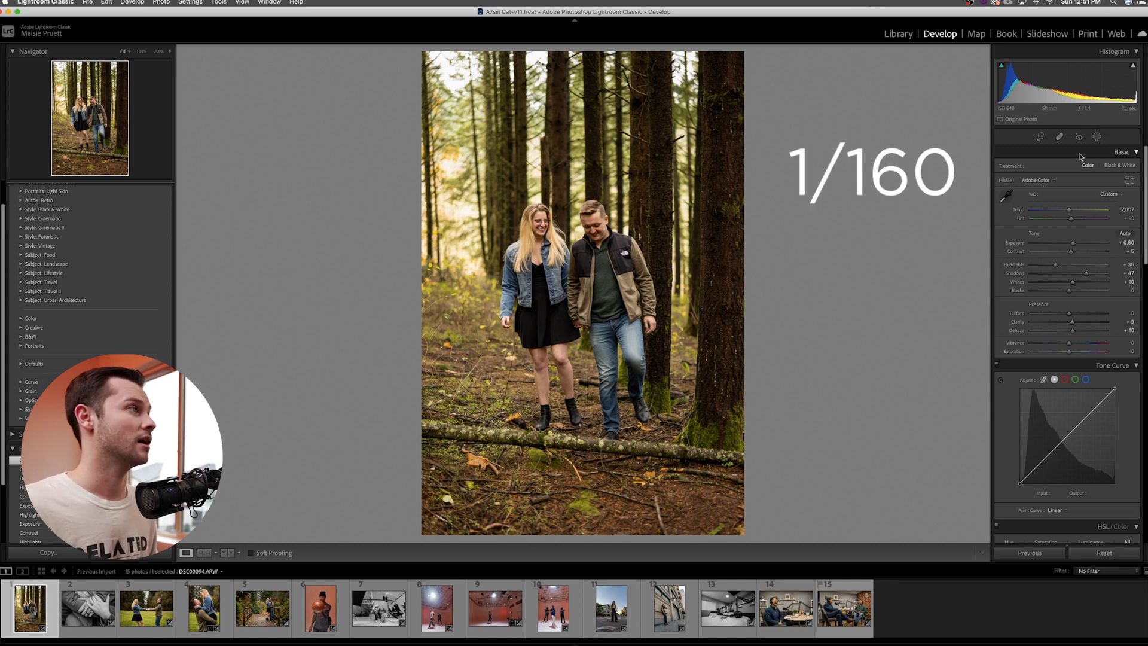
pyautogui.click(535, 233)
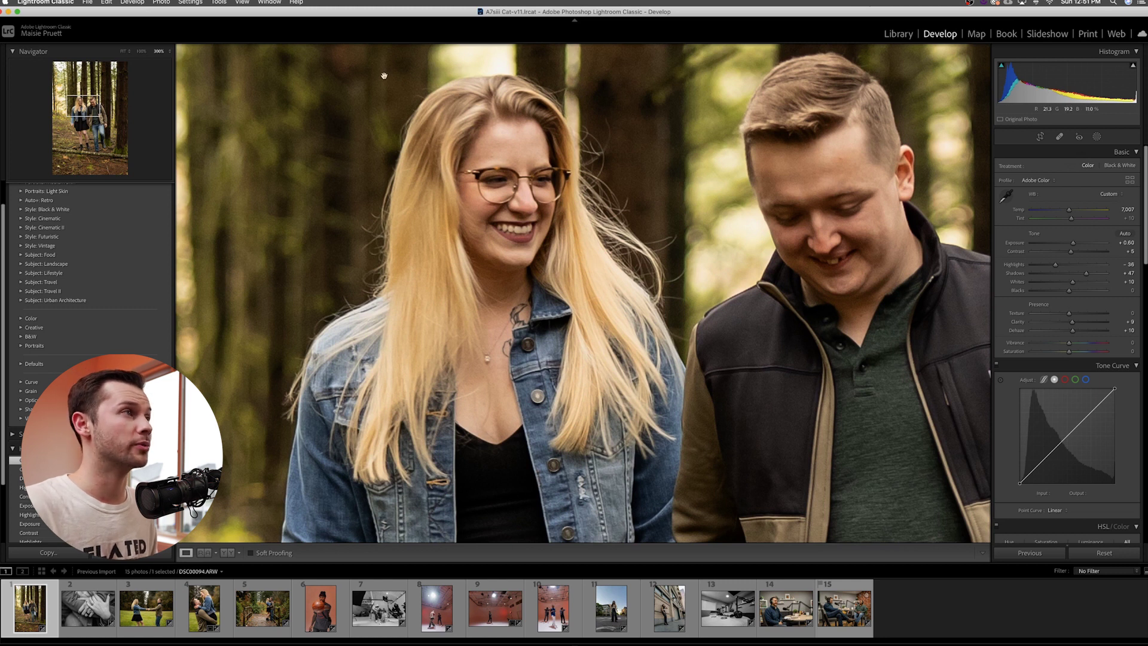
pyautogui.moveTo(696, 235); pyautogui.dragTo(621, 233)
pyautogui.click(141, 51)
pyautogui.click(124, 52)
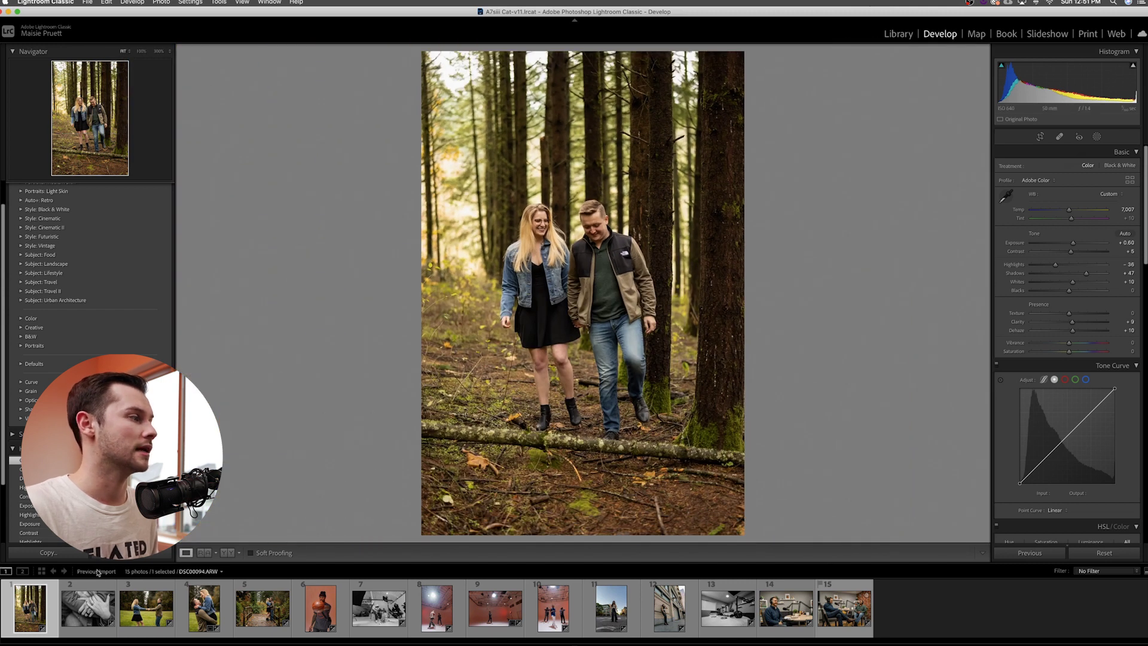
# Examine the ring up close in the black-and-white photo of hands, and compare the edit with the unedited version.
pyautogui.click(82, 619)
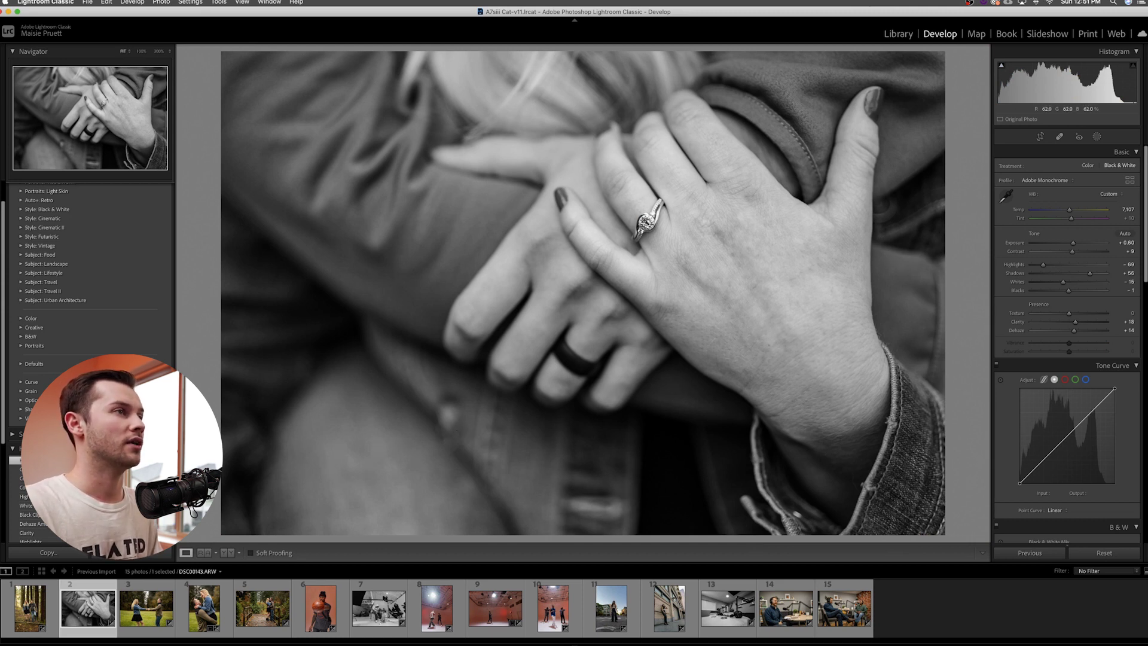
pyautogui.click(644, 220)
pyautogui.moveTo(531, 146); pyautogui.dragTo(484, 174)
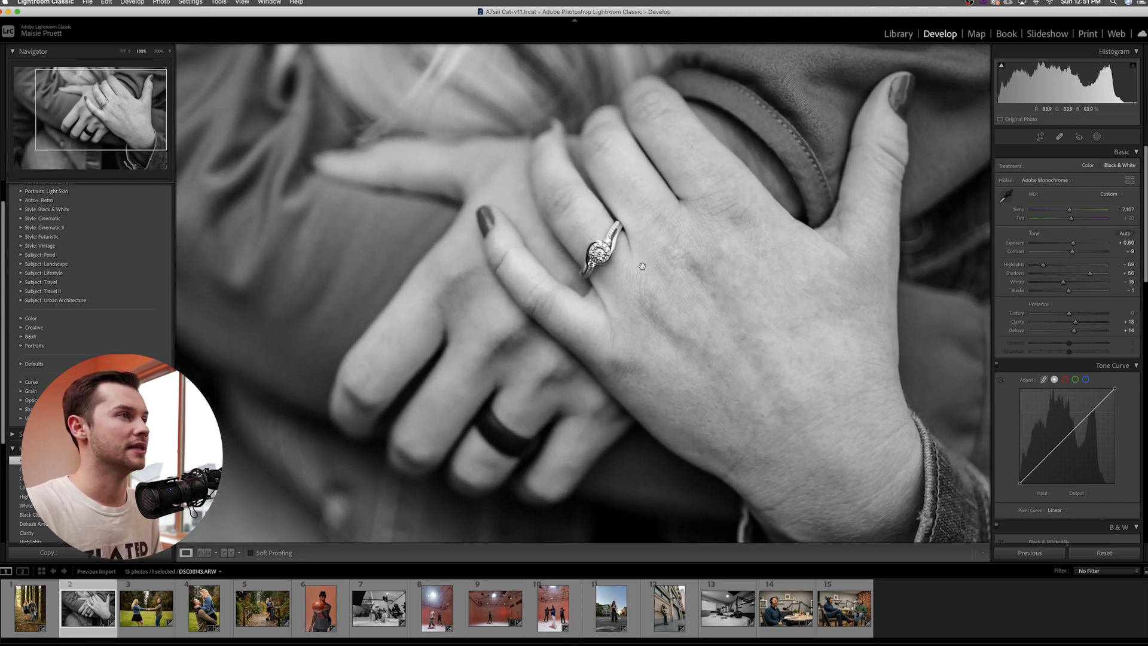
pyautogui.click(159, 51)
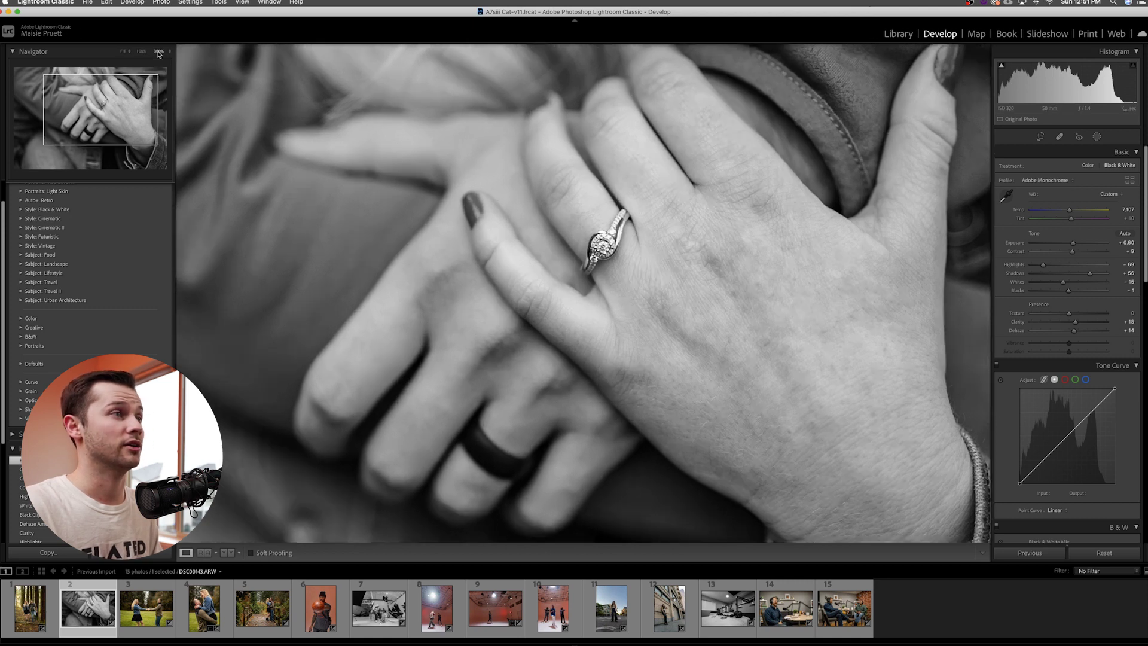
pyautogui.moveTo(549, 156); pyautogui.dragTo(470, 275)
pyautogui.moveTo(664, 263); pyautogui.dragTo(712, 229)
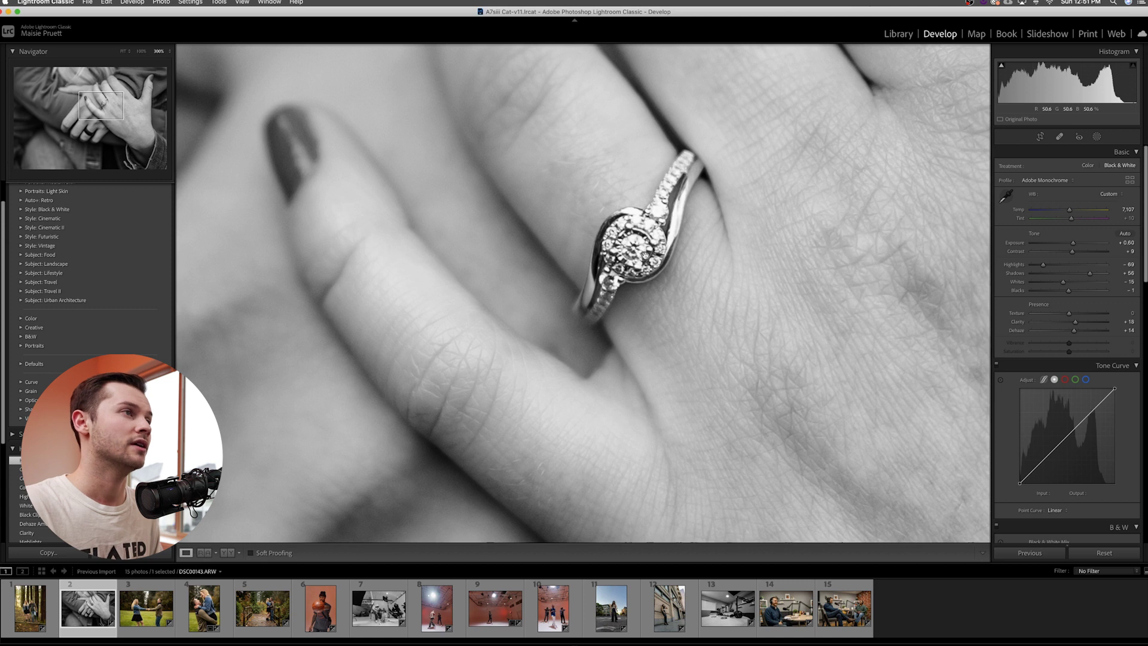
pyautogui.click(624, 257)
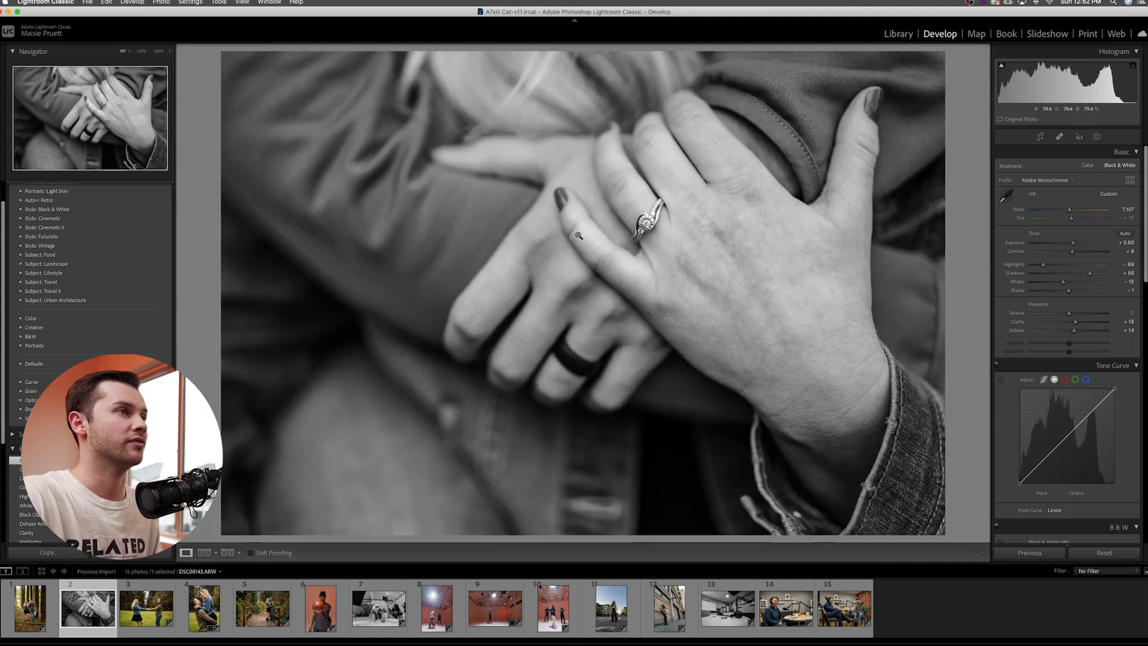
pyautogui.press('\\')
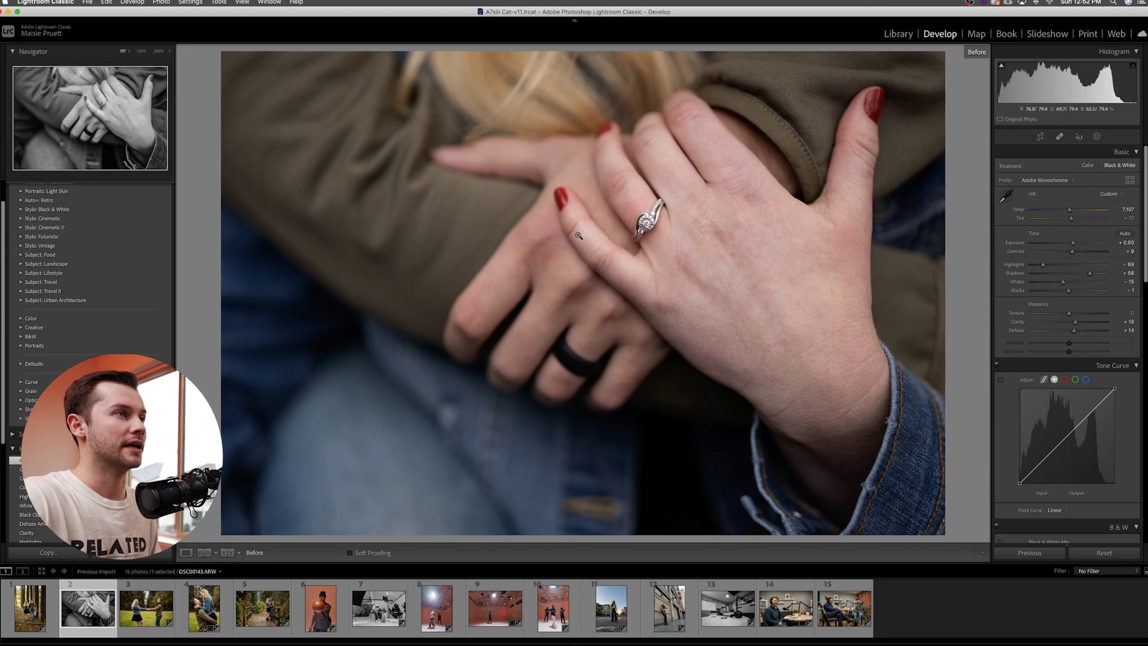
pyautogui.press('\\')
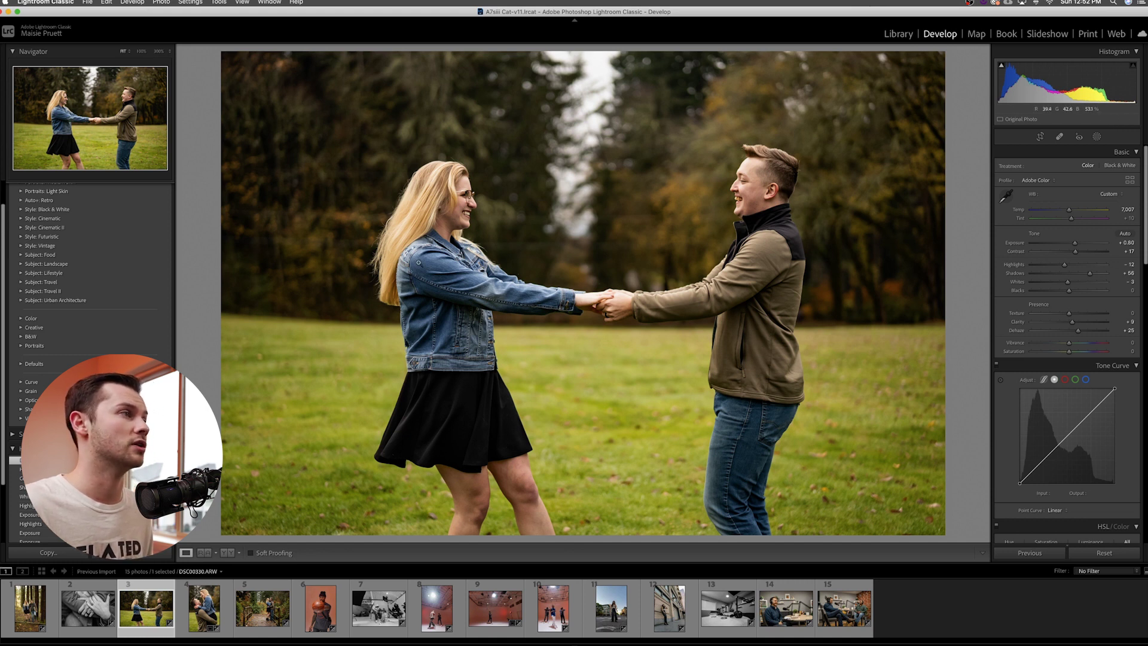
# Examine both people's faces and the background blur in the photo of the couple holding hands on the grass.
pyautogui.click(375, 259)
pyautogui.click(336, 149)
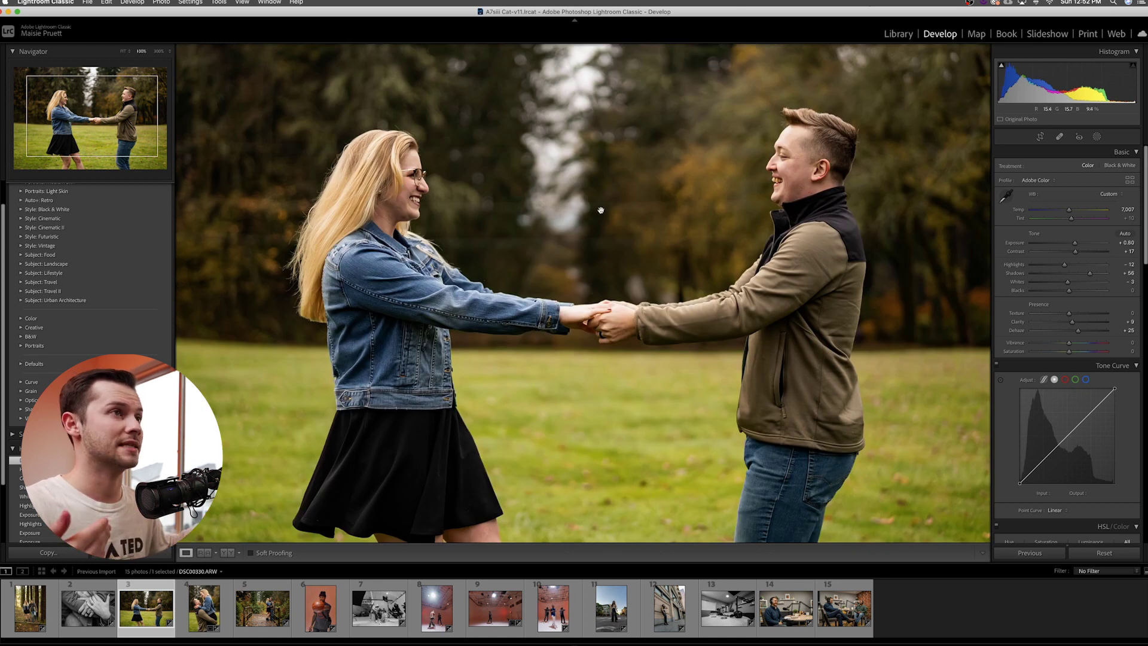
pyautogui.click(549, 262)
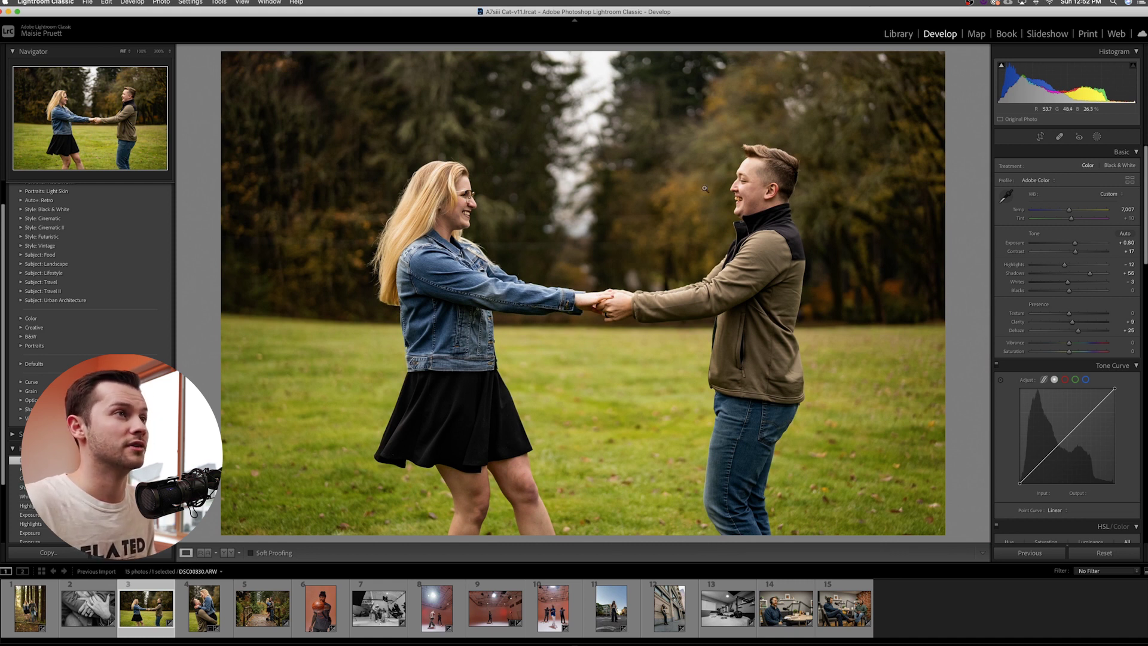
pyautogui.click(747, 183)
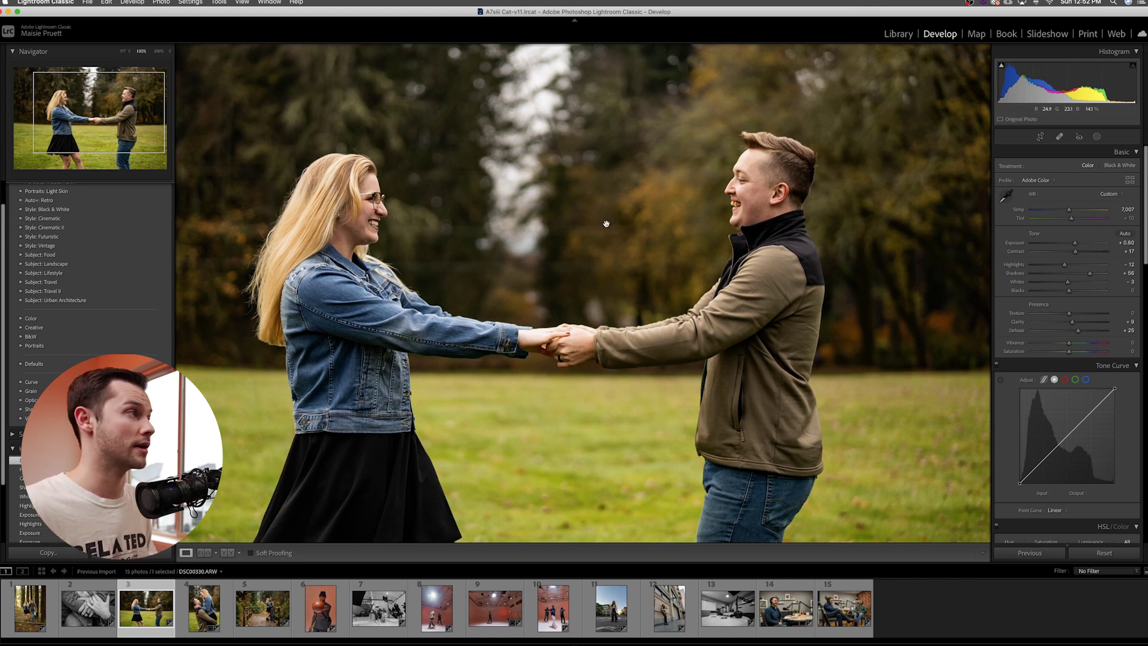
# Show the fourth photo, with the man lifting the woman, and examine their faces up close.
pyautogui.press('Right')
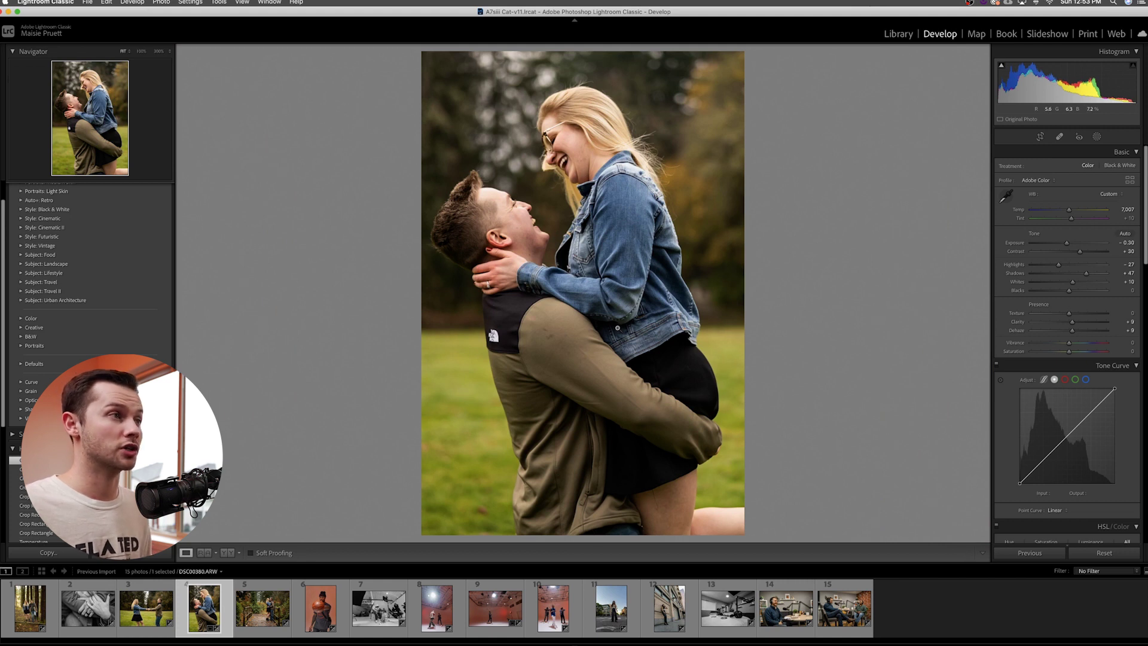
pyautogui.click(544, 259)
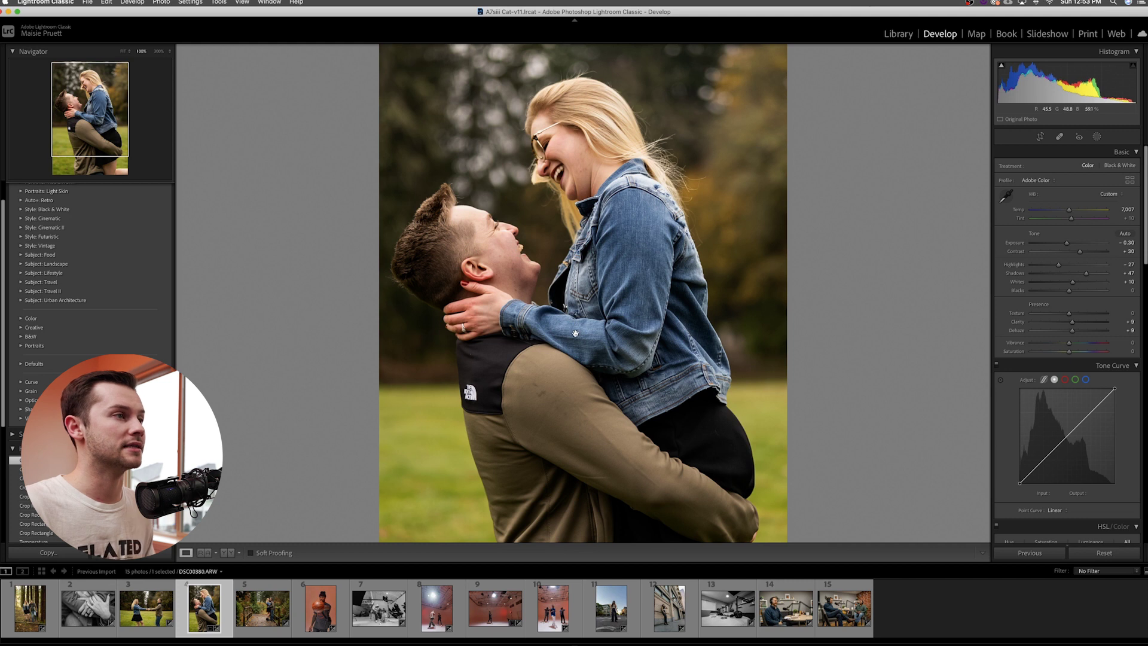
pyautogui.moveTo(576, 335); pyautogui.dragTo(576, 306)
pyautogui.click(576, 305)
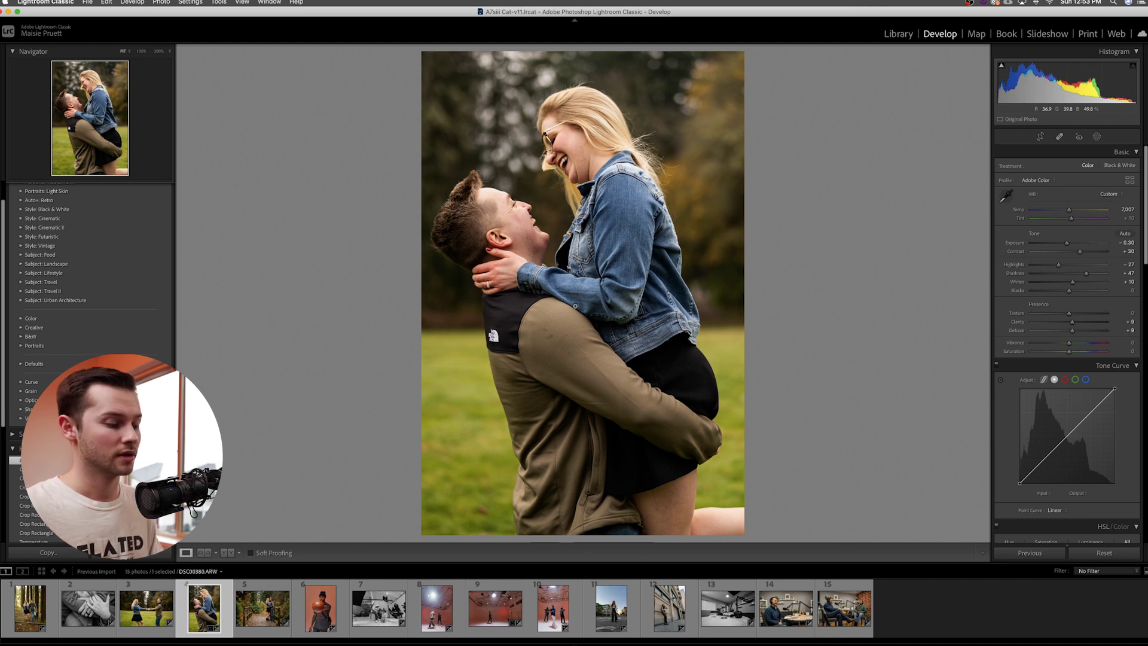
# Check the lifting photo's crop against its full frame, and examine the detail remaining in the cropped image.
pyautogui.press('r')
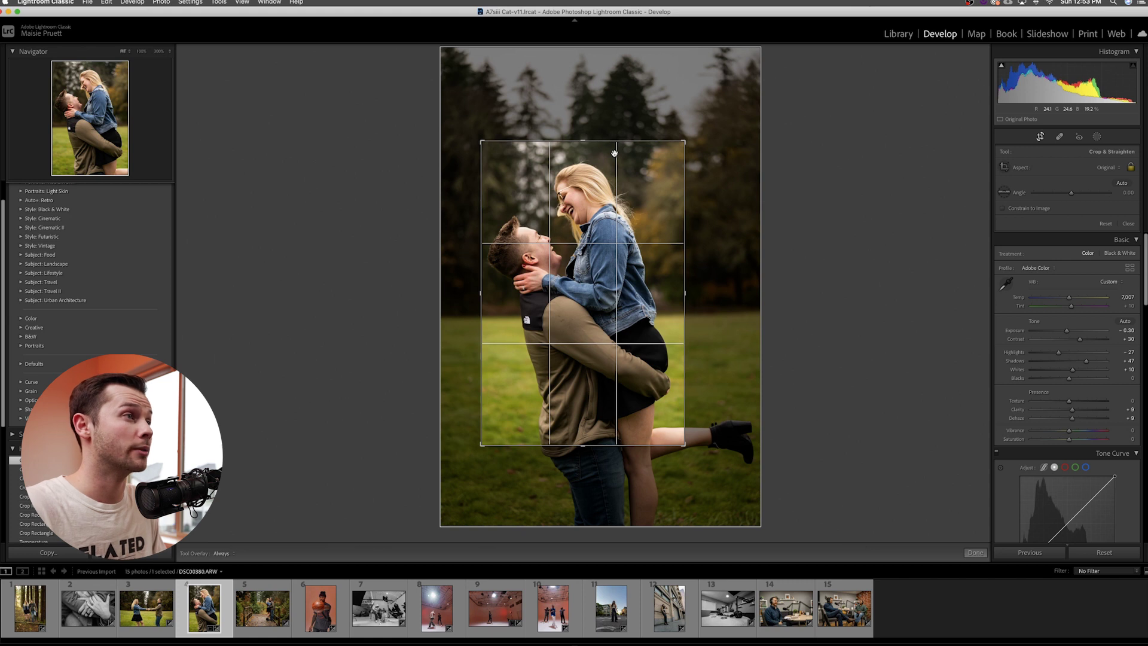
pyautogui.press('r')
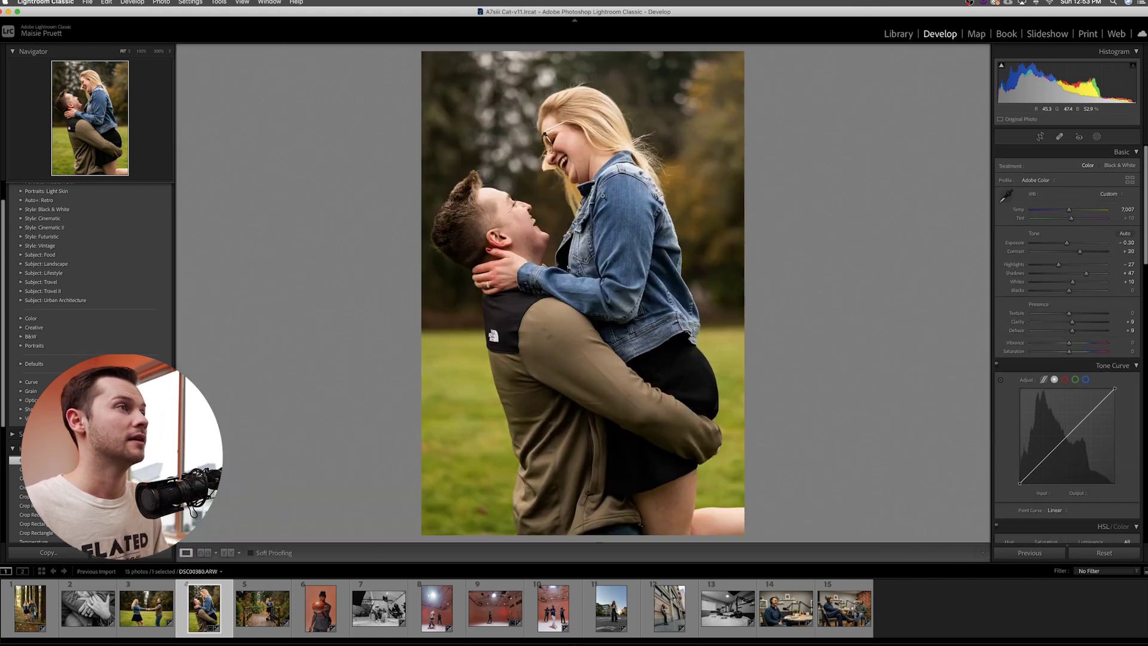
pyautogui.click(577, 276)
pyautogui.moveTo(562, 341); pyautogui.dragTo(643, 307)
pyautogui.click(642, 306)
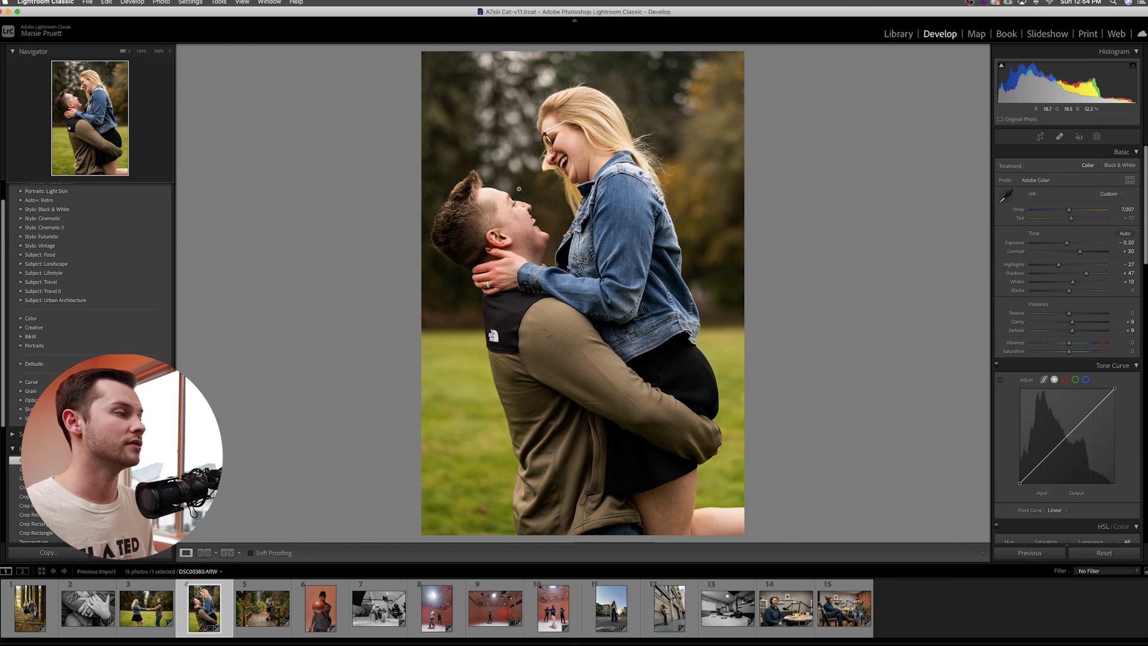
# Show the fifth photo, with the couple on the wooden bridge, and examine their faces up close.
pyautogui.press('Right')
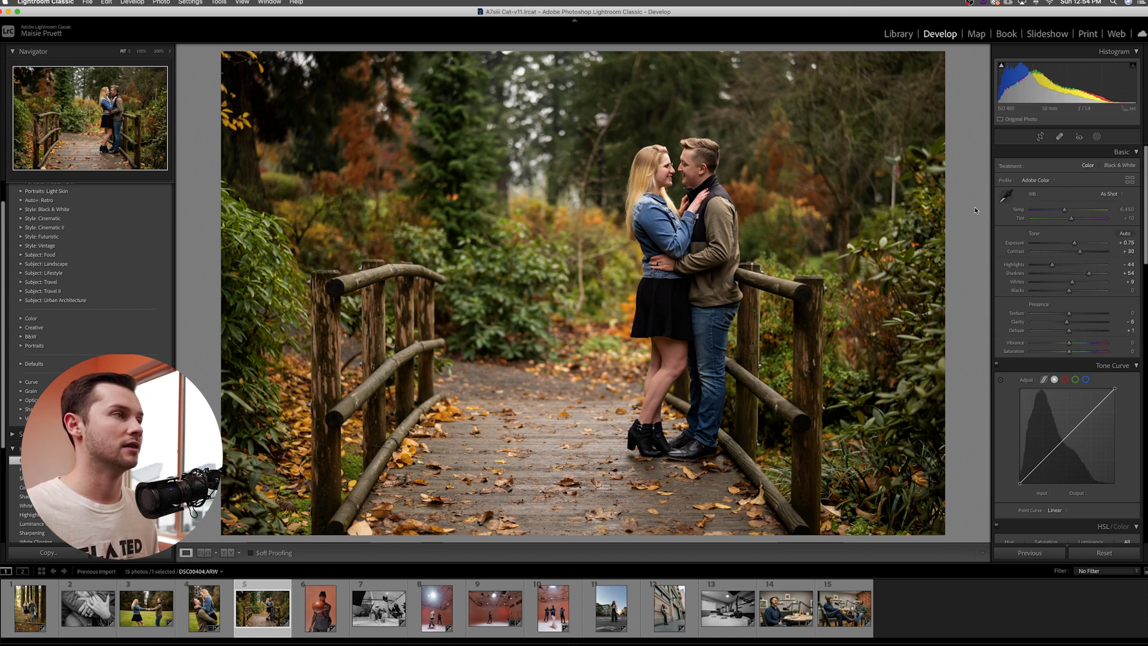
pyautogui.click(684, 170)
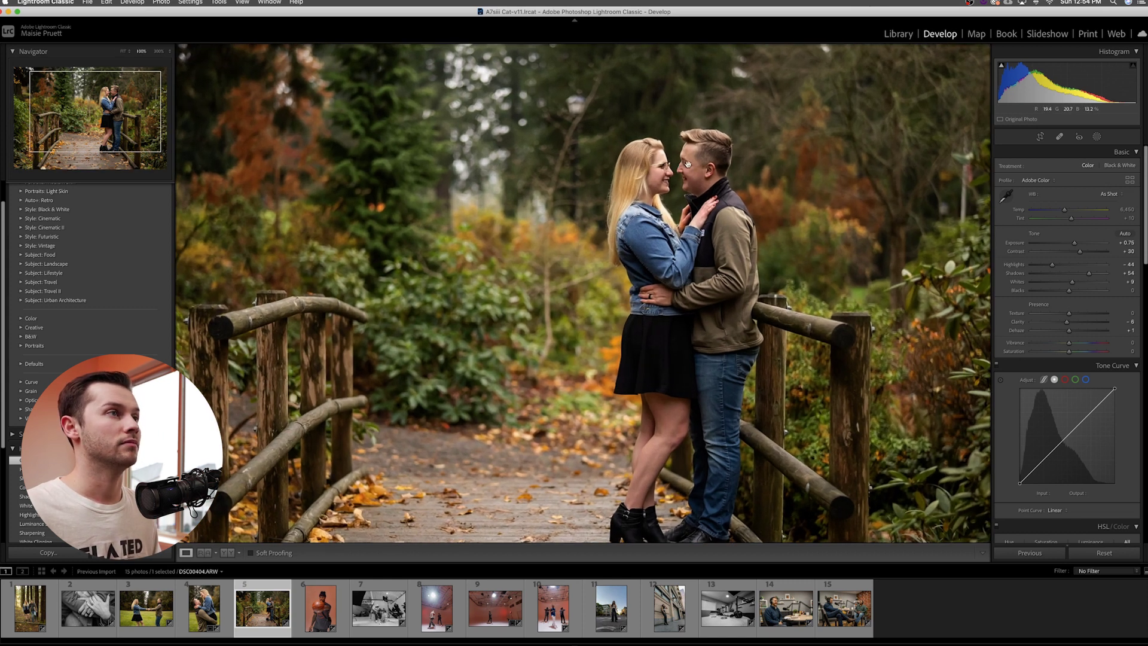
pyautogui.click(687, 190)
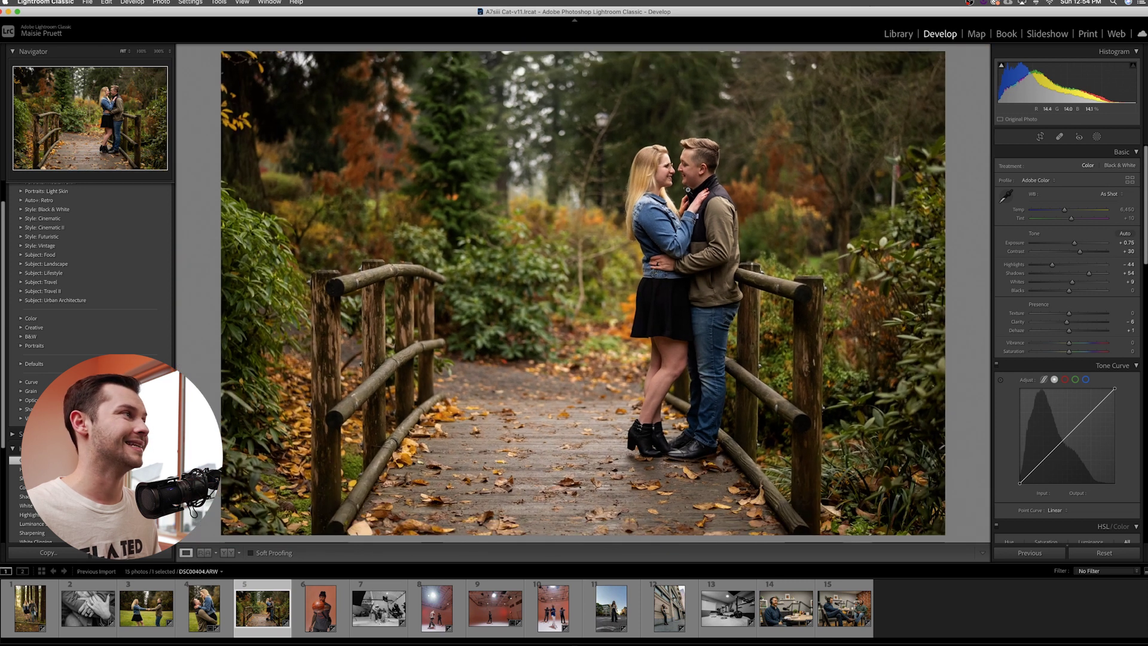
# Open the basketball portrait and examine the focus on the ball's lettering and on the man's face.
pyautogui.click(298, 608)
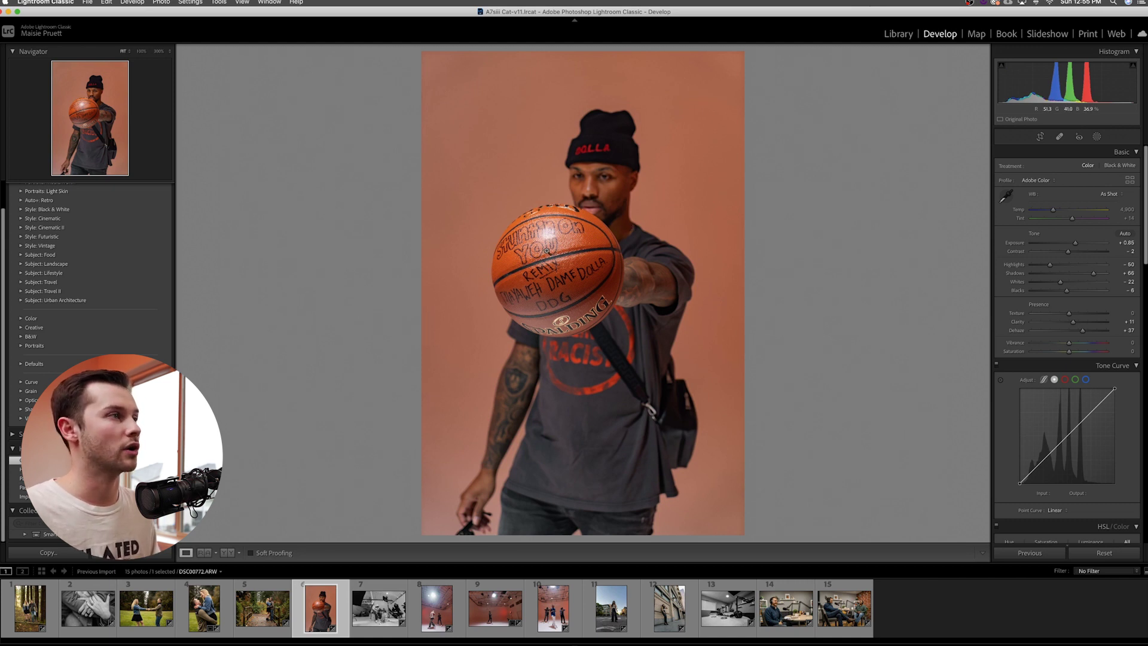
pyautogui.click(546, 250)
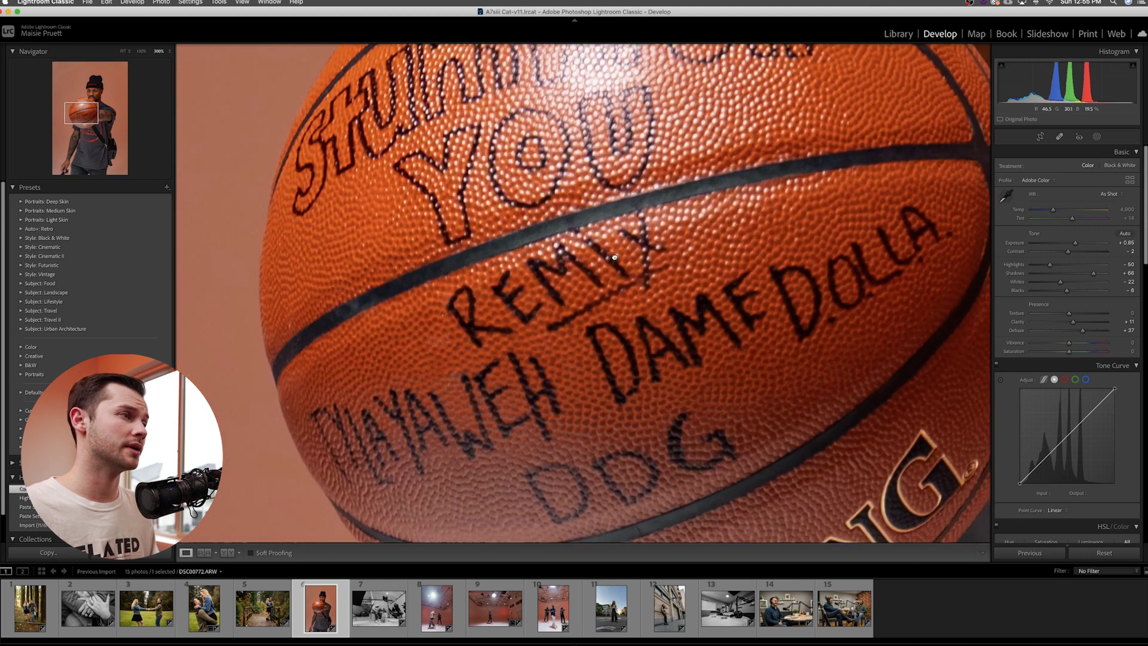
pyautogui.moveTo(614, 257); pyautogui.dragTo(620, 505)
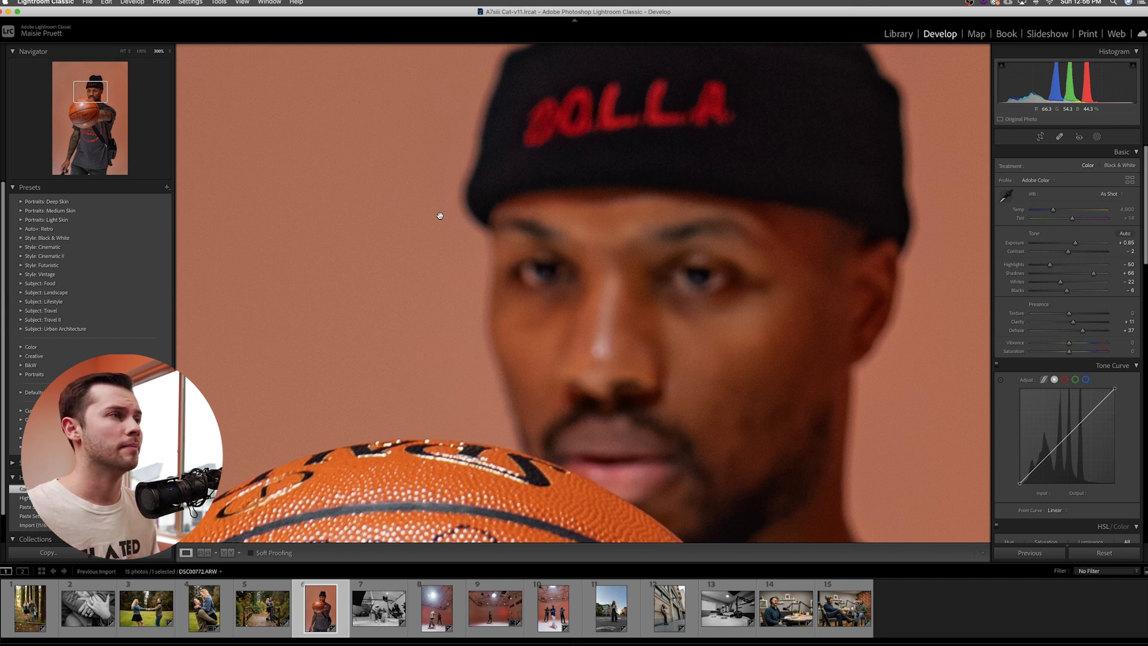
pyautogui.click(617, 277)
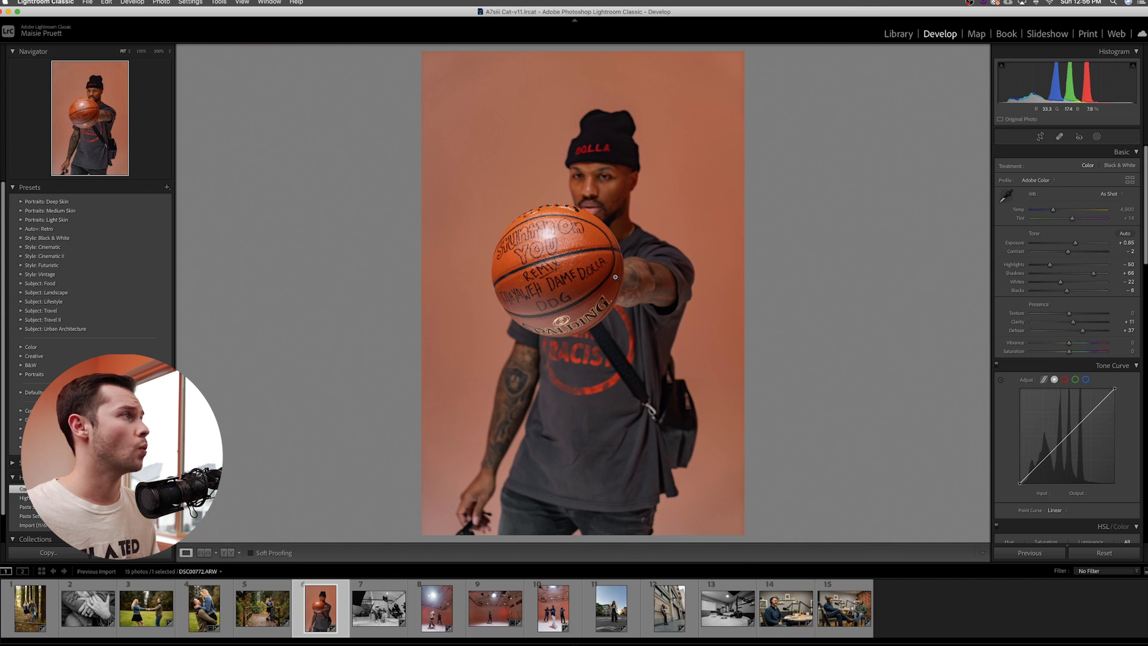
# Show the black-and-white studio set photo and examine the seated man and the crew around him up close.
pyautogui.press('Right')
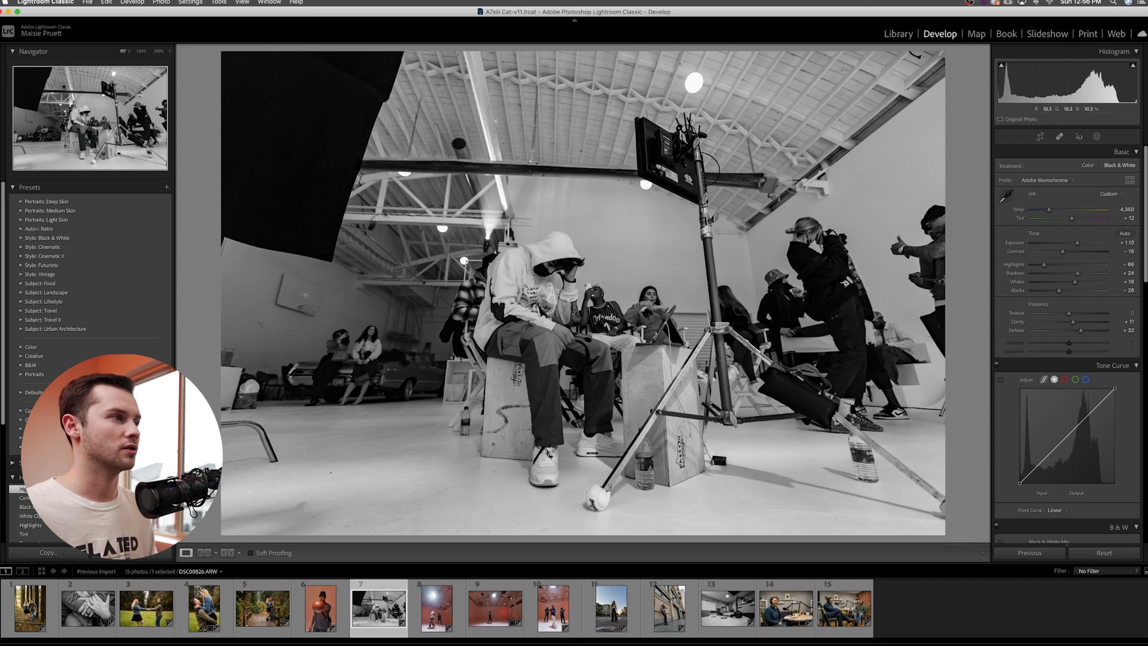
pyautogui.press('z')
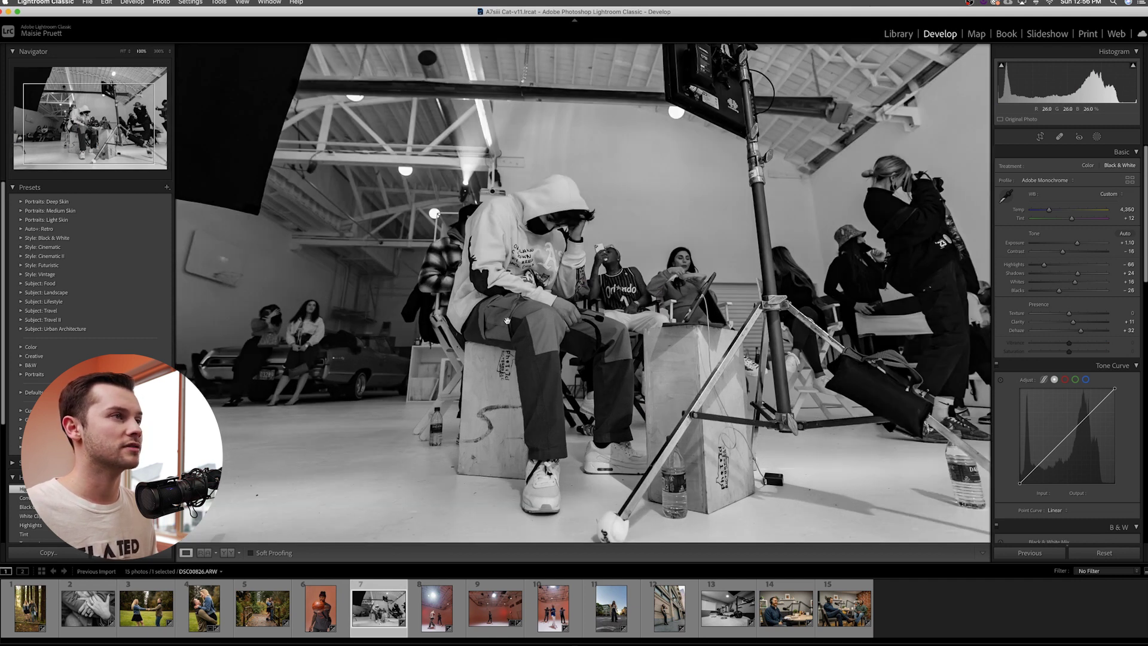
pyautogui.moveTo(816, 272); pyautogui.dragTo(702, 247)
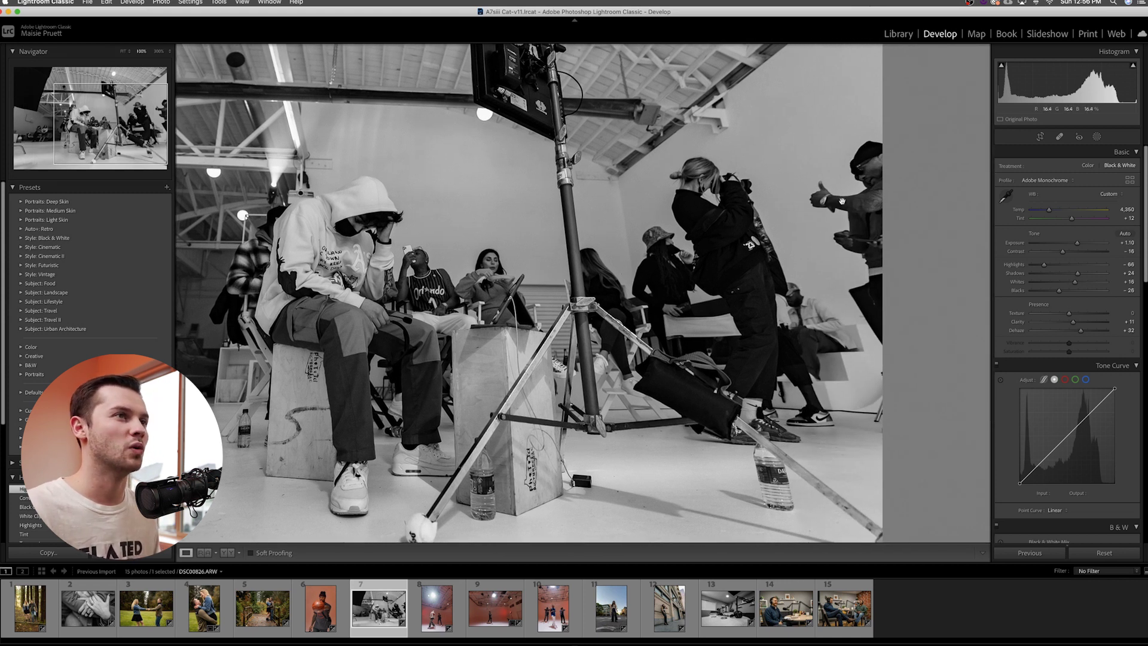
pyautogui.click(530, 294)
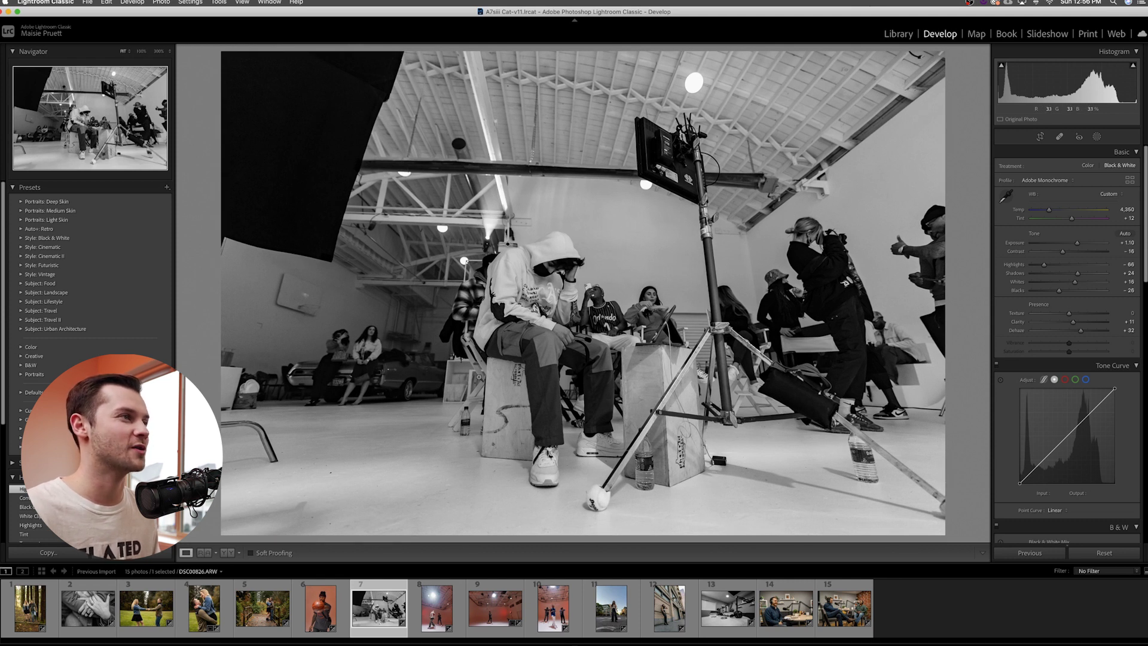
pyautogui.moveTo(558, 273); pyautogui.dragTo(559, 276)
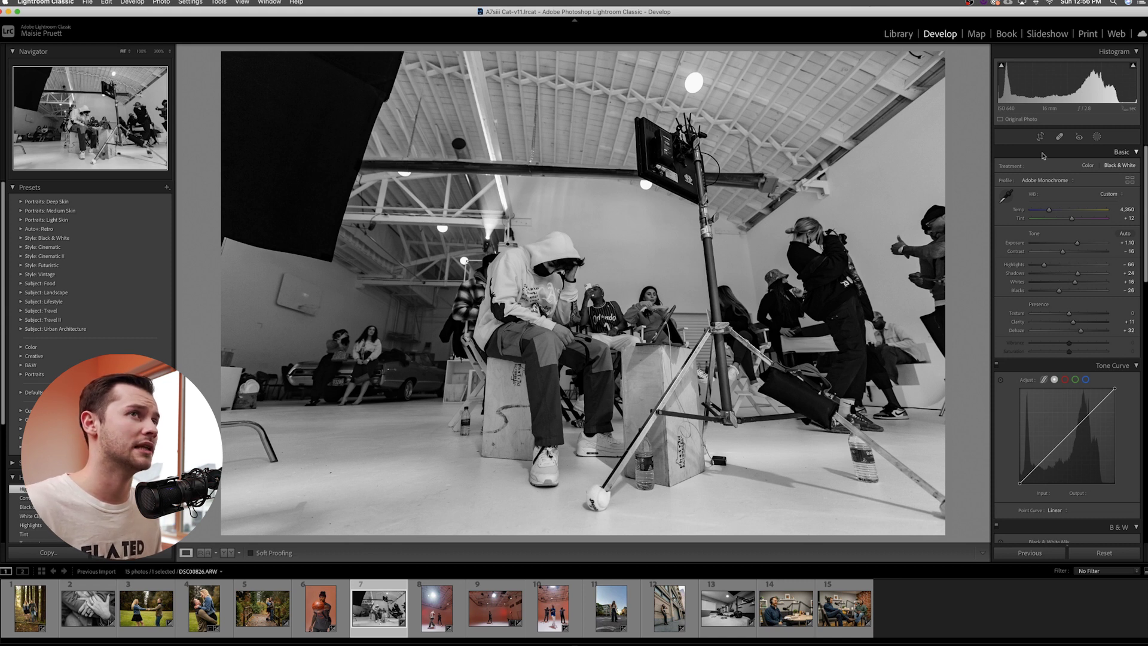
# Show the eighth photo, move on to the ninth with the lone man in the red-lit studio, and examine his face and shoes up close.
pyautogui.click(433, 608)
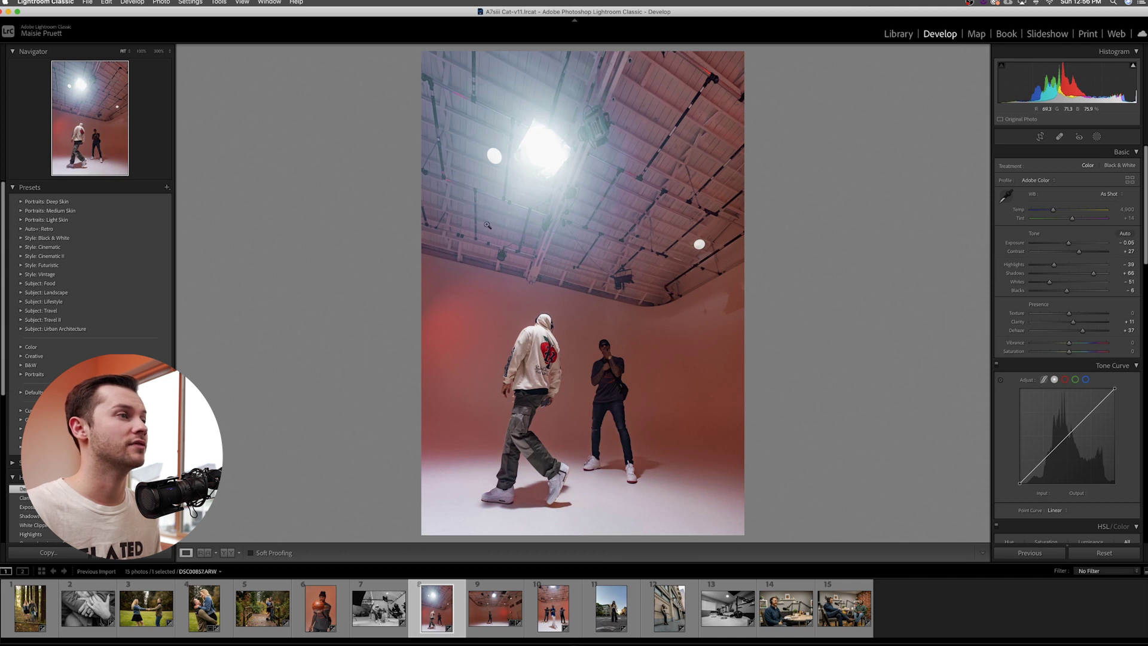
pyautogui.press('Right')
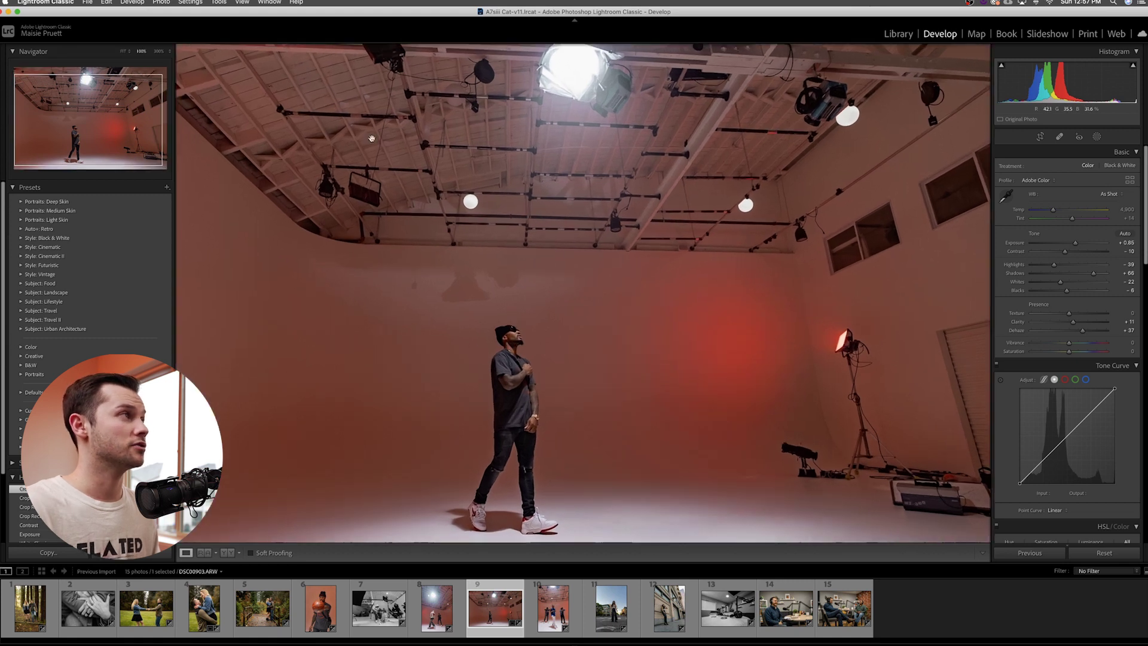
pyautogui.click(511, 345)
pyautogui.scroll(-10, 380, 430)
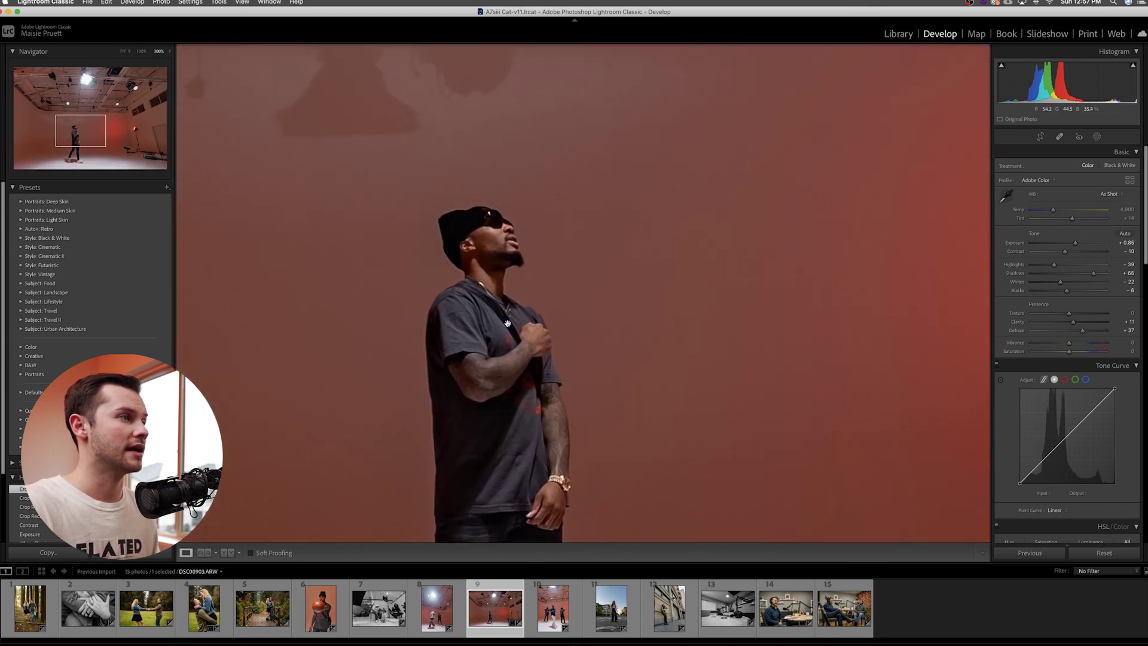
pyautogui.scroll(-1, 596, 390)
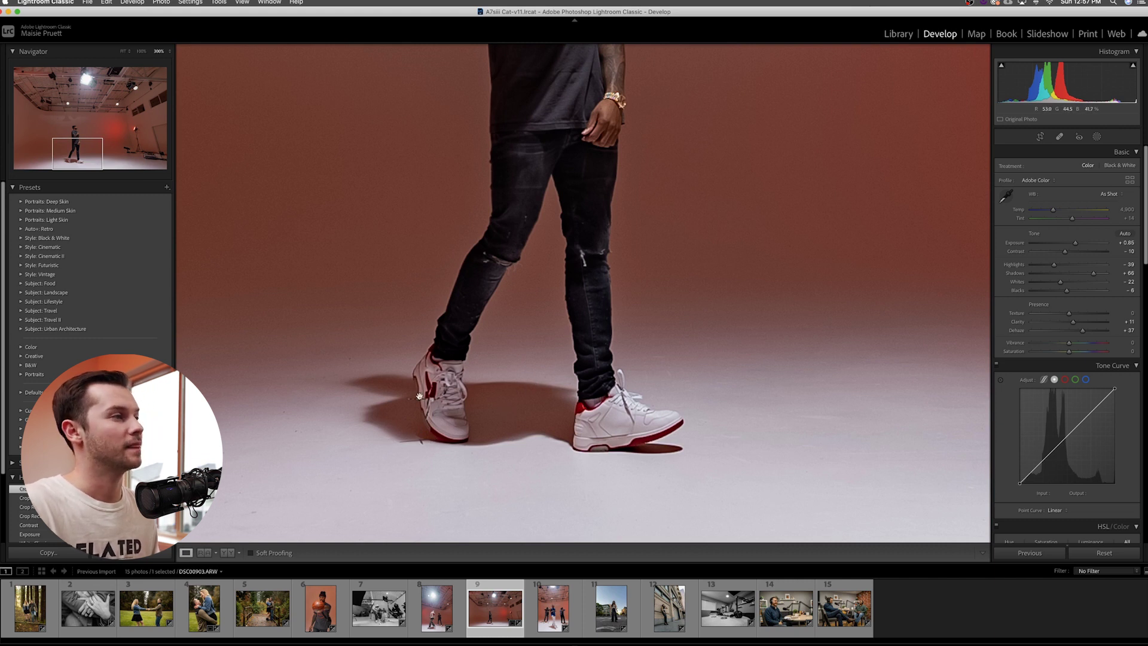
pyautogui.click(418, 439)
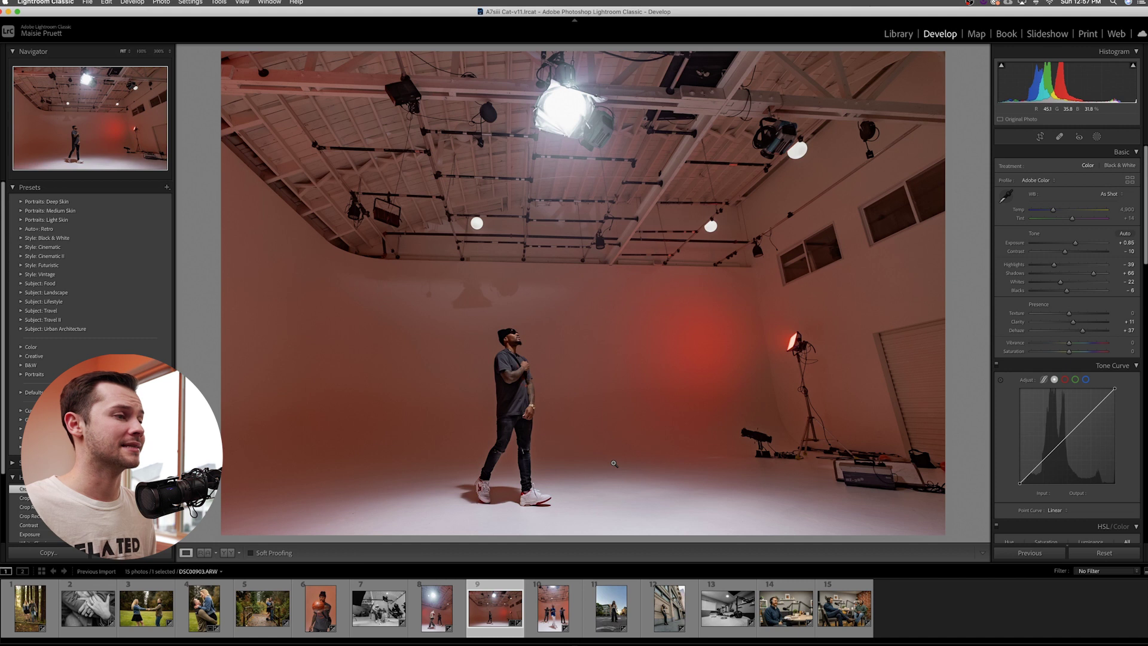
# Show the tenth photo, with three men in the studio, and examine the man in the blue jersey and the man in the beanie up close.
pyautogui.click(541, 618)
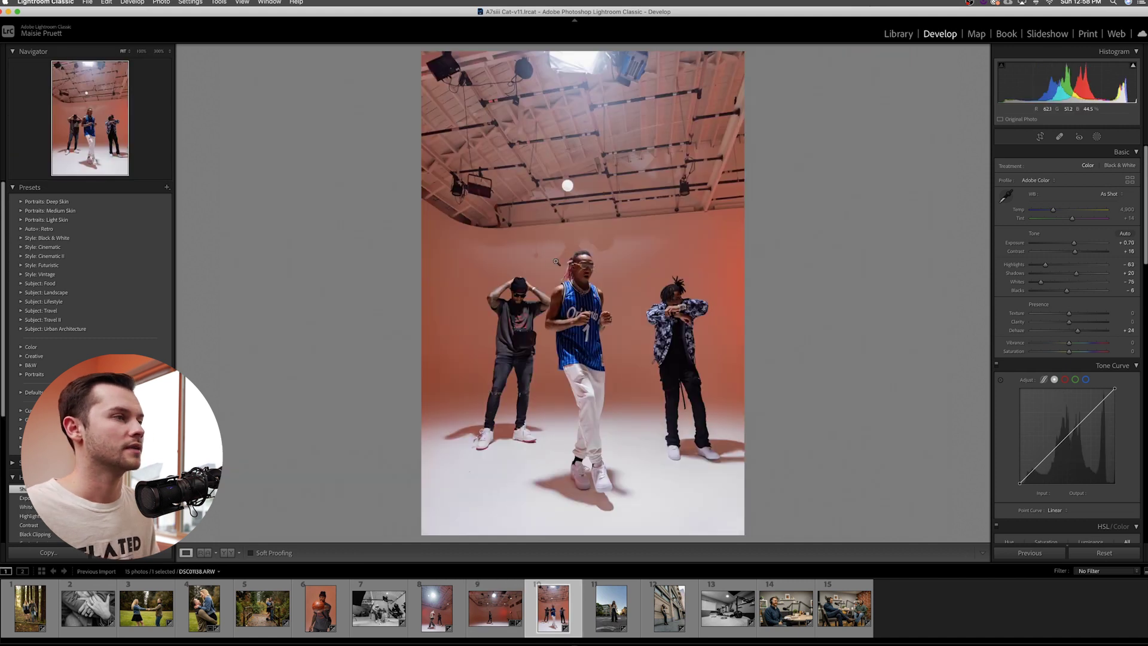
pyautogui.click(728, 307)
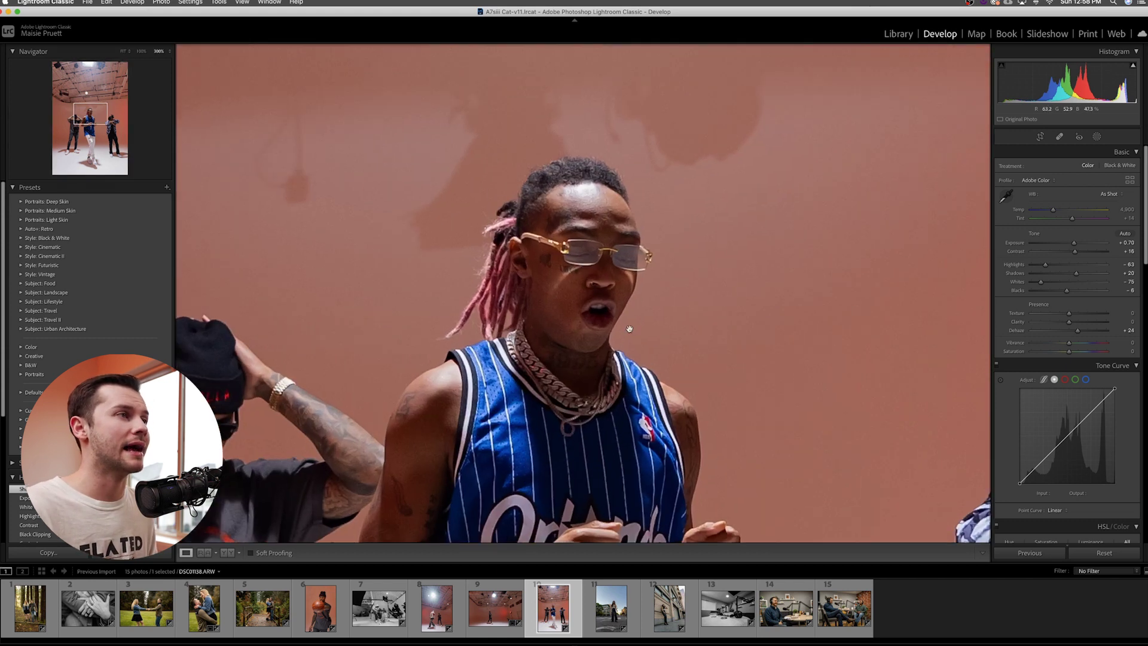
pyautogui.moveTo(515, 311); pyautogui.dragTo(679, 227)
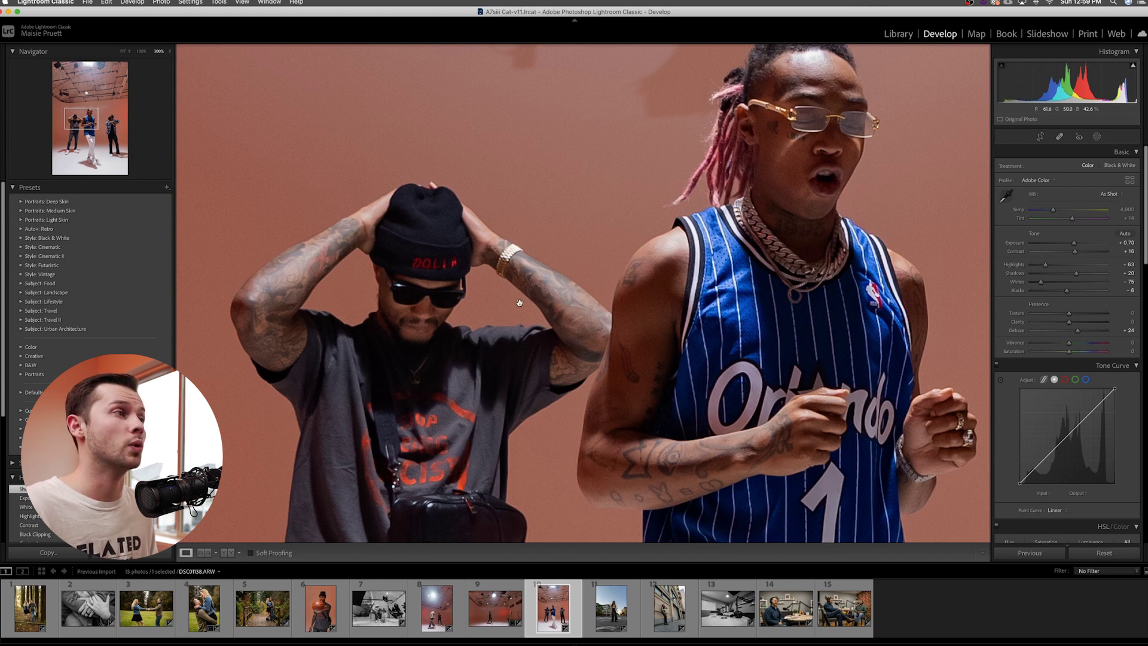
pyautogui.moveTo(538, 313); pyautogui.dragTo(585, 300)
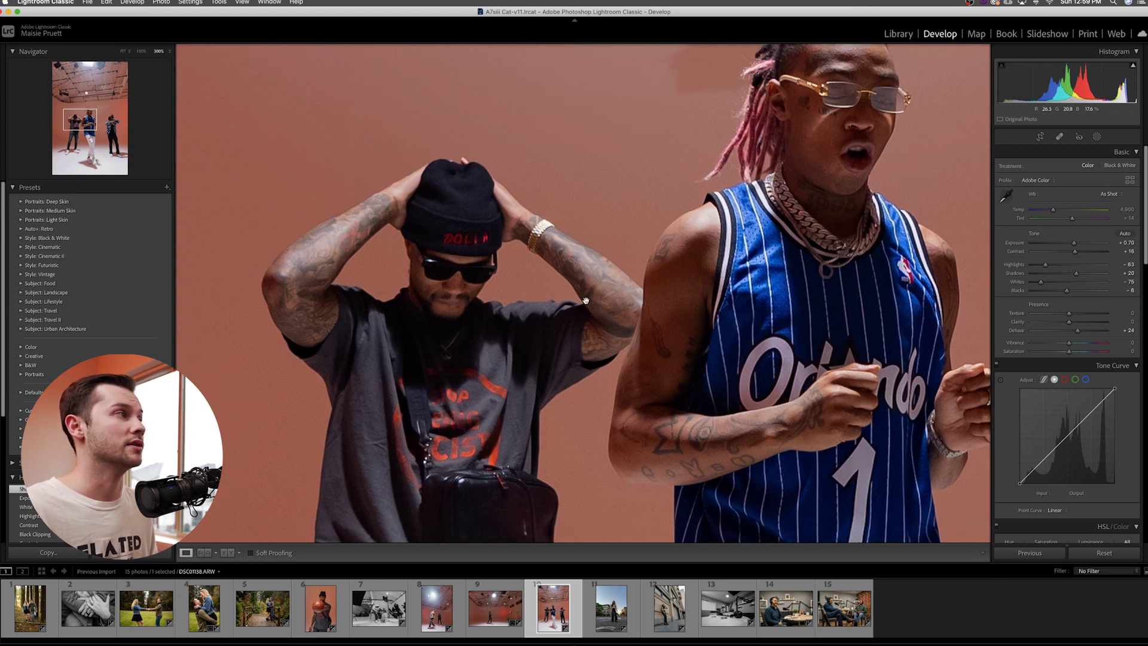
pyautogui.click(658, 327)
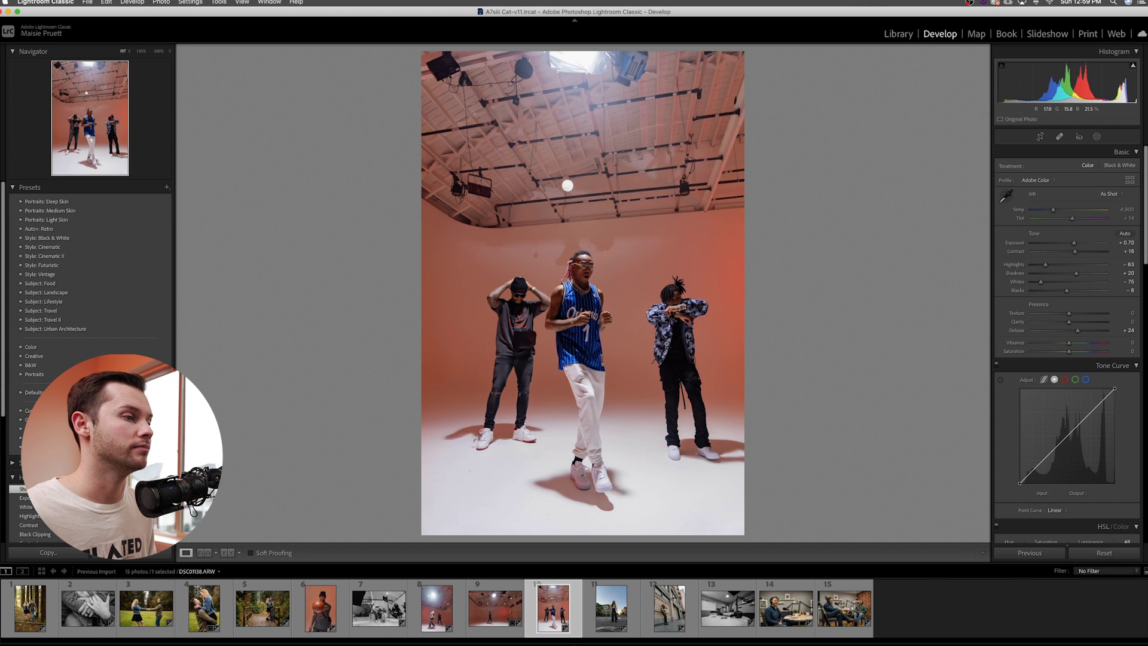
# Show the full-length street portrait of the woman and compare the edited photo with its unedited version.
pyautogui.press('Right')
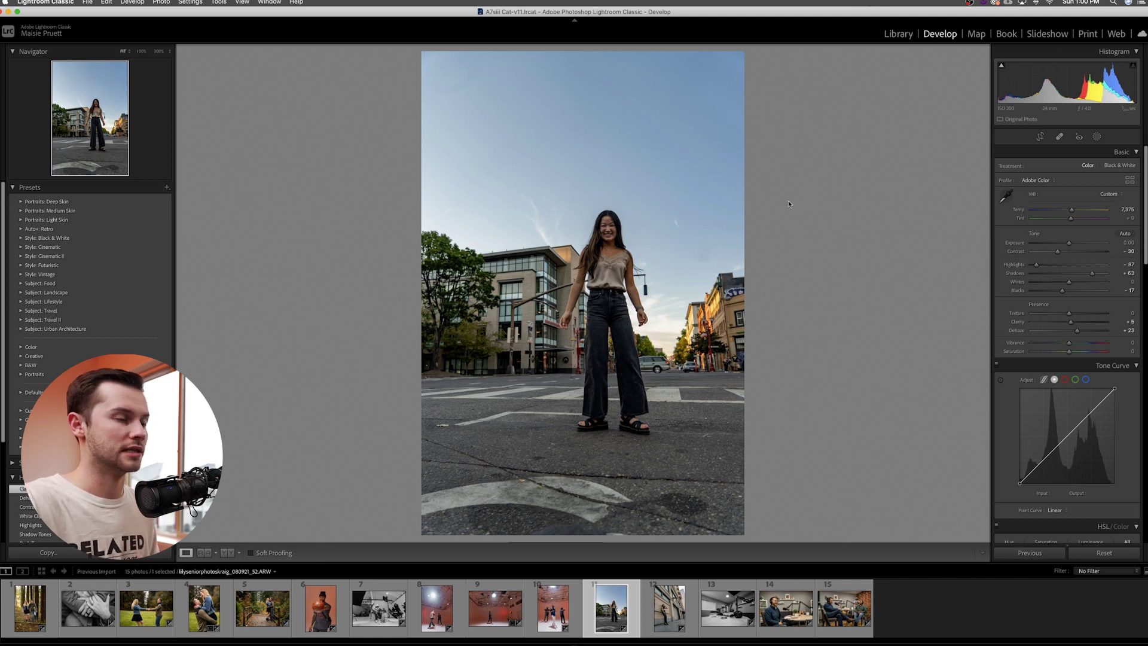
pyautogui.press('\\')
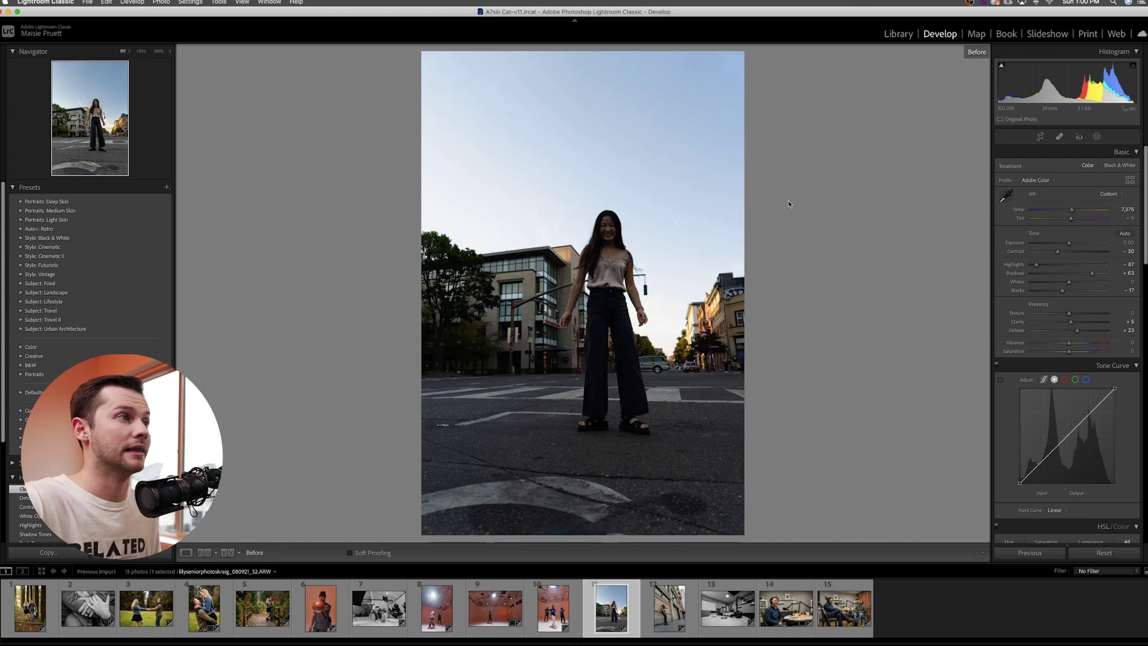
pyautogui.press('\\')
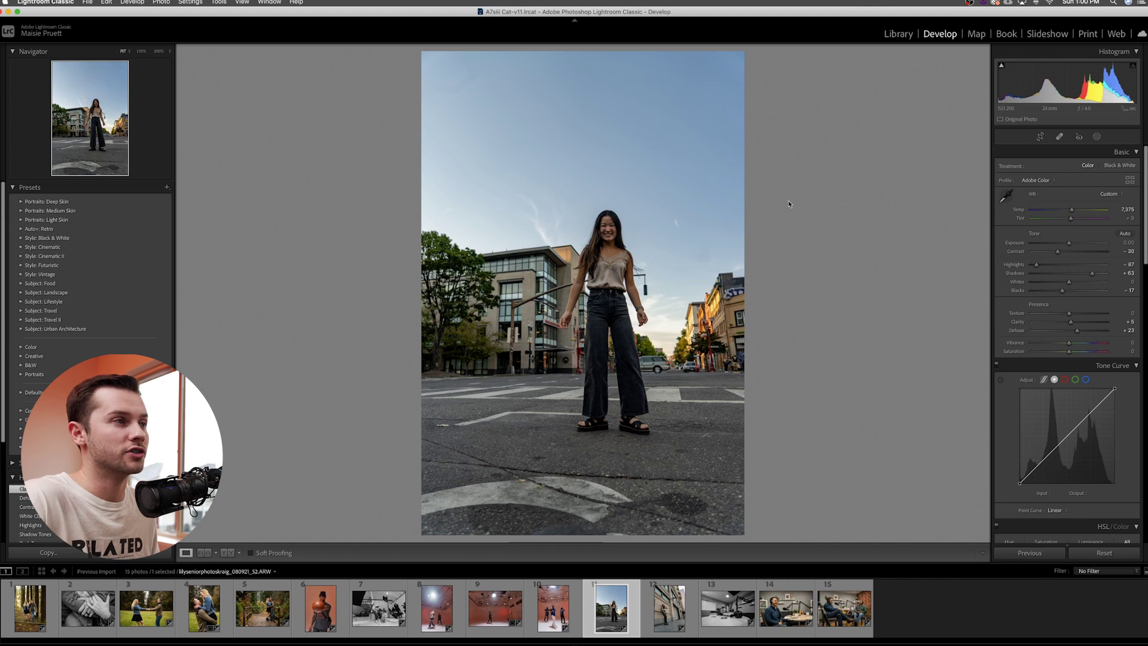
# Examine the street portrait's jeans, sky and background buildings up close, comparing the shadow and highlight detail before and after editing.
pyautogui.moveTo(658, 330); pyautogui.dragTo(705, 309)
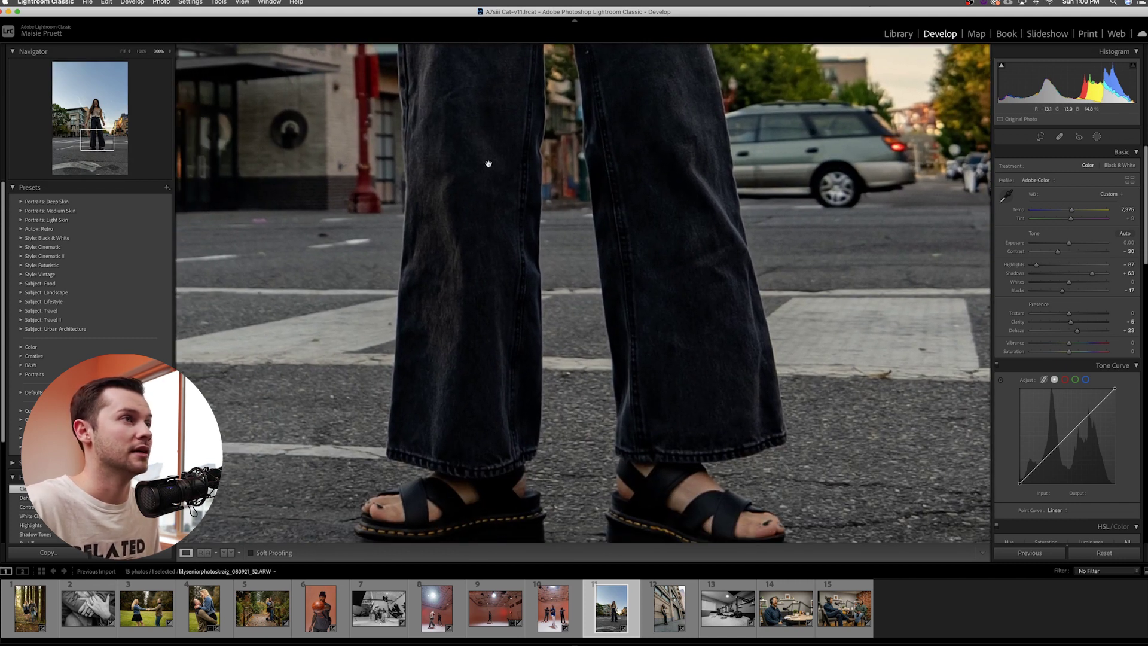
pyautogui.moveTo(687, 200); pyautogui.dragTo(679, 287)
pyautogui.click(681, 280)
pyautogui.click(699, 187)
pyautogui.scroll(-10, 646, 188)
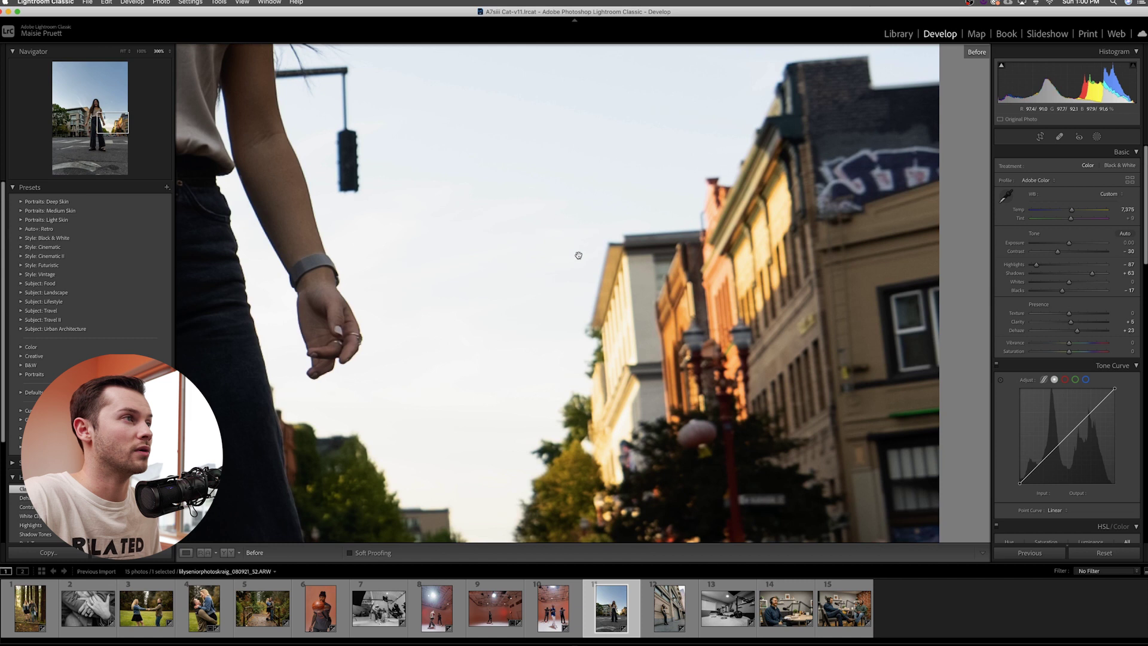
pyautogui.scroll(3, 579, 256)
pyautogui.scroll(10, 579, 257)
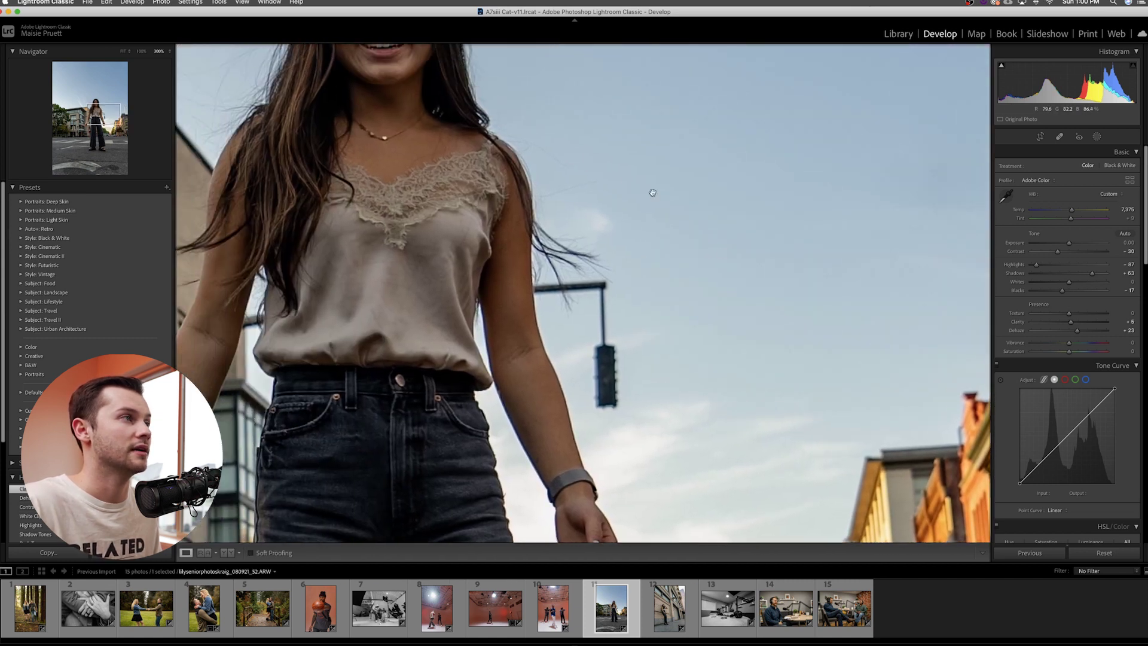
pyautogui.click(626, 180)
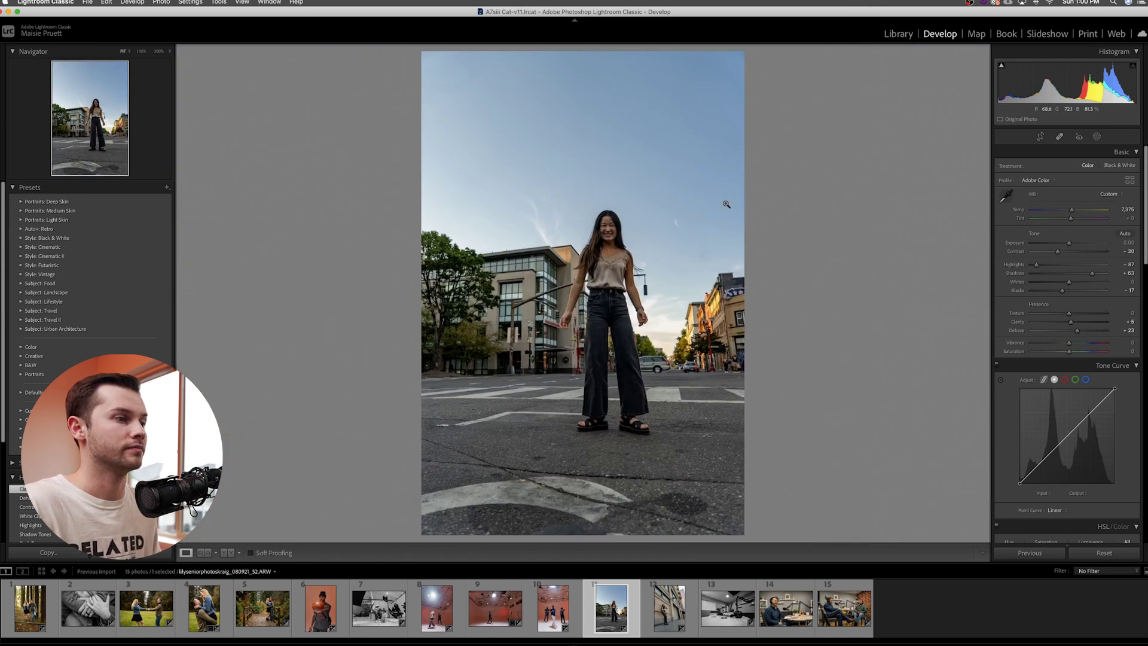
# Show the thirteenth photo, the black-and-white podcast table, and examine the headphones' lettering and texture up close.
pyautogui.press('Right')
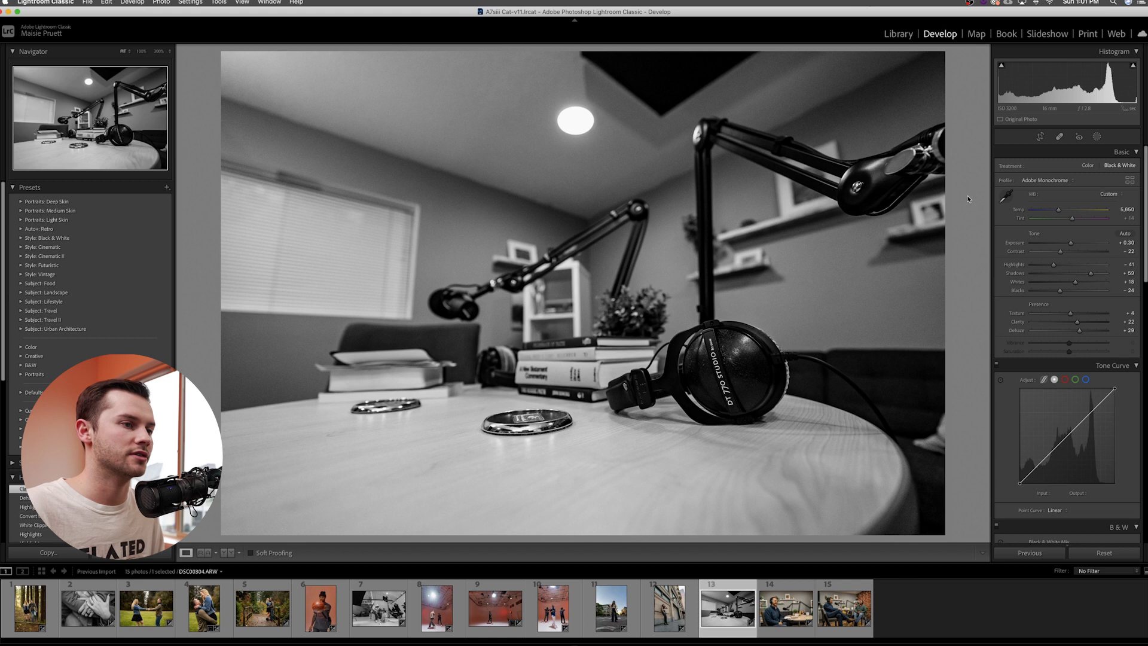
pyautogui.click(829, 375)
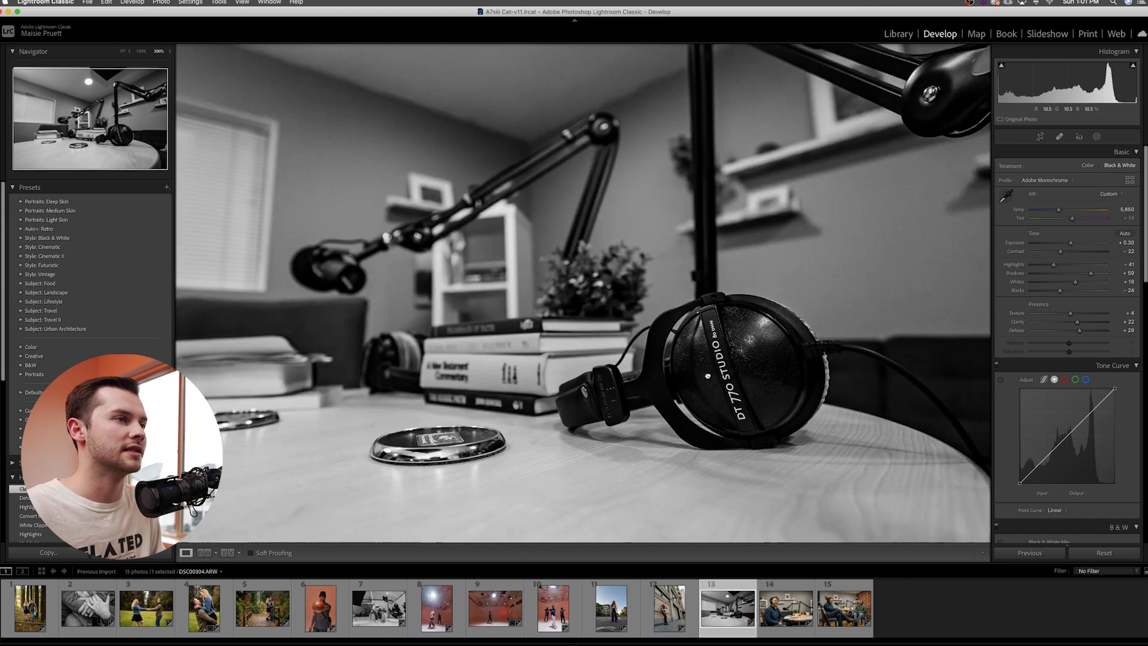
pyautogui.moveTo(829, 375); pyautogui.dragTo(672, 345)
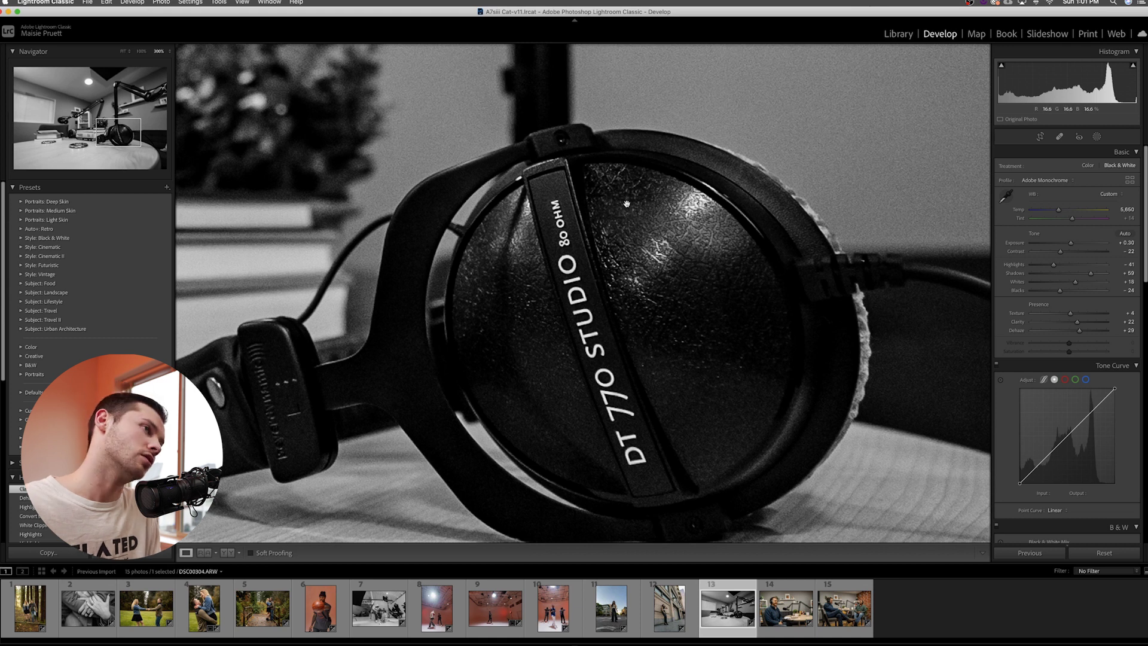
pyautogui.click(608, 289)
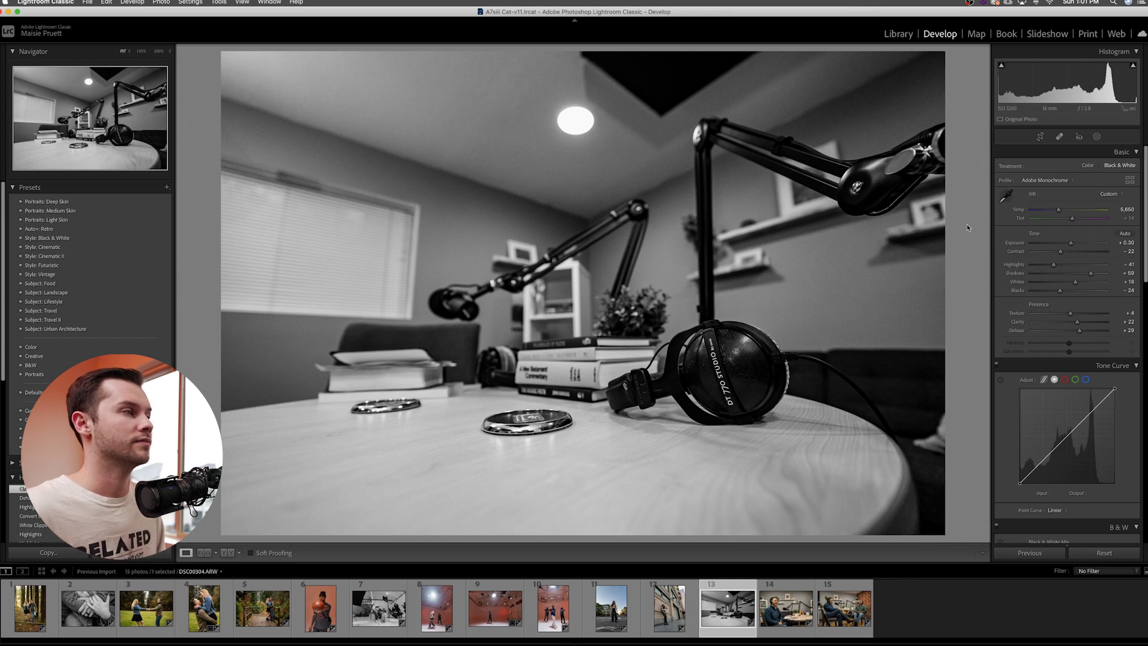
# Show the fourteenth photo, with the smiling man at the podcast table, and examine his face at 200% and 100% zoom.
pyautogui.press('Right')
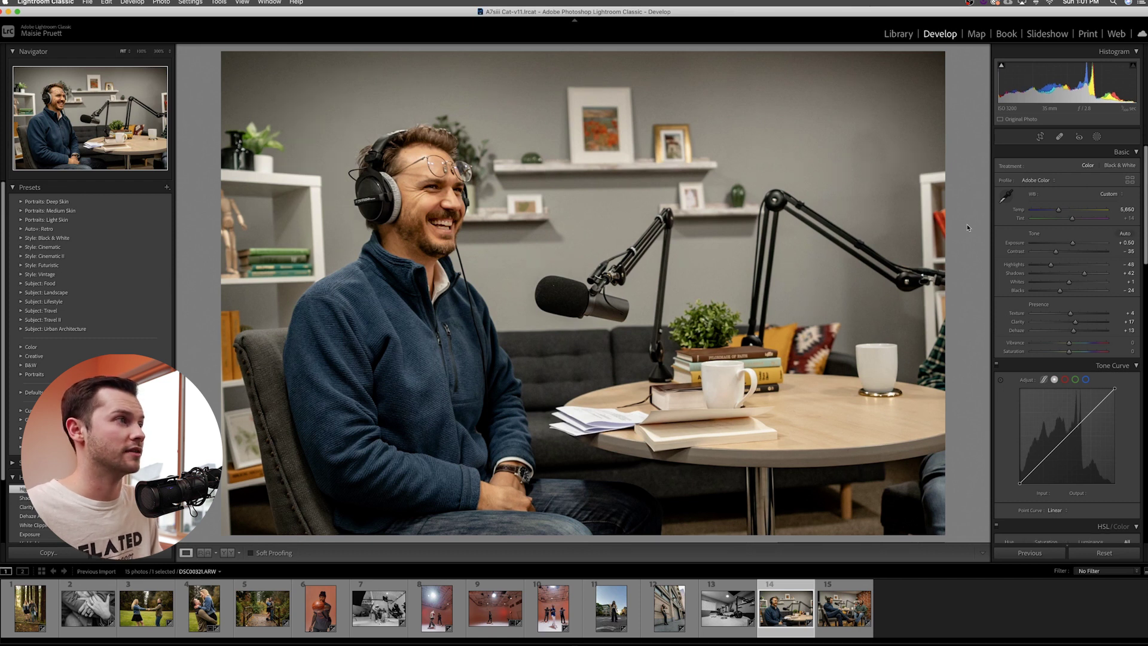
pyautogui.click(426, 195)
pyautogui.moveTo(481, 201); pyautogui.dragTo(568, 295)
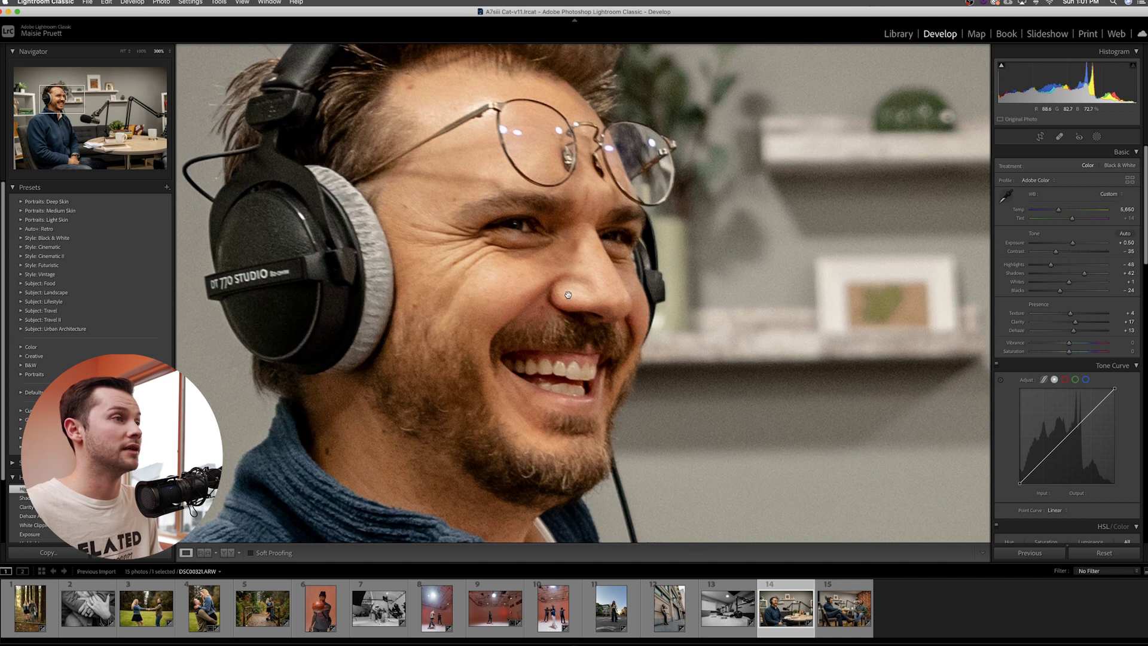
pyautogui.moveTo(481, 199); pyautogui.dragTo(511, 228)
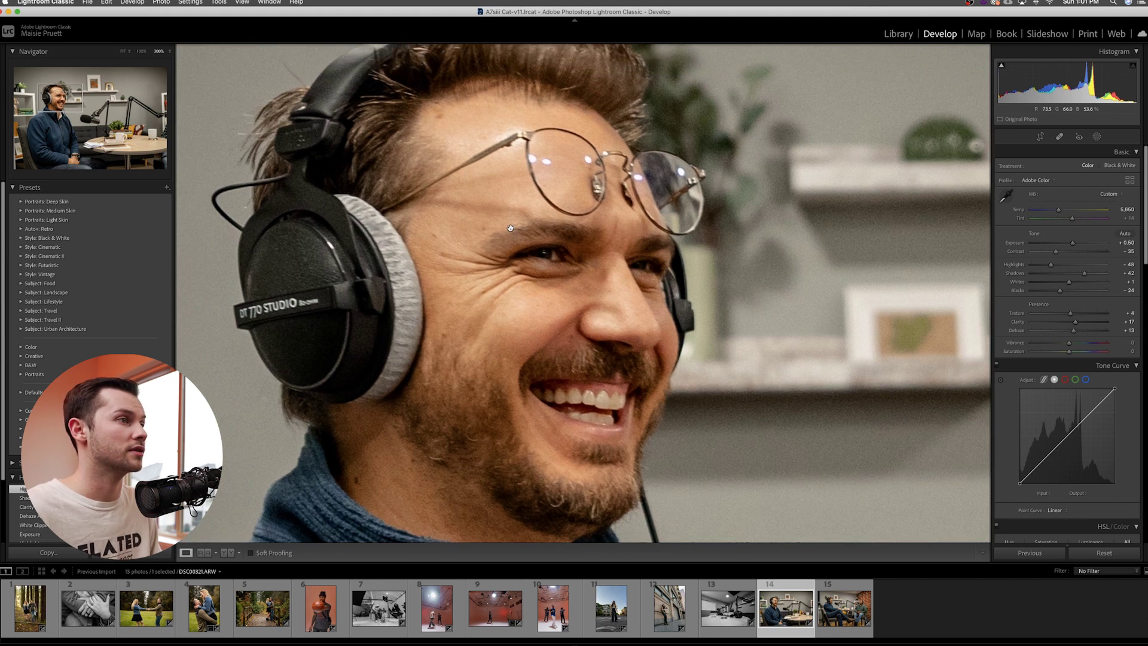
pyautogui.click(141, 51)
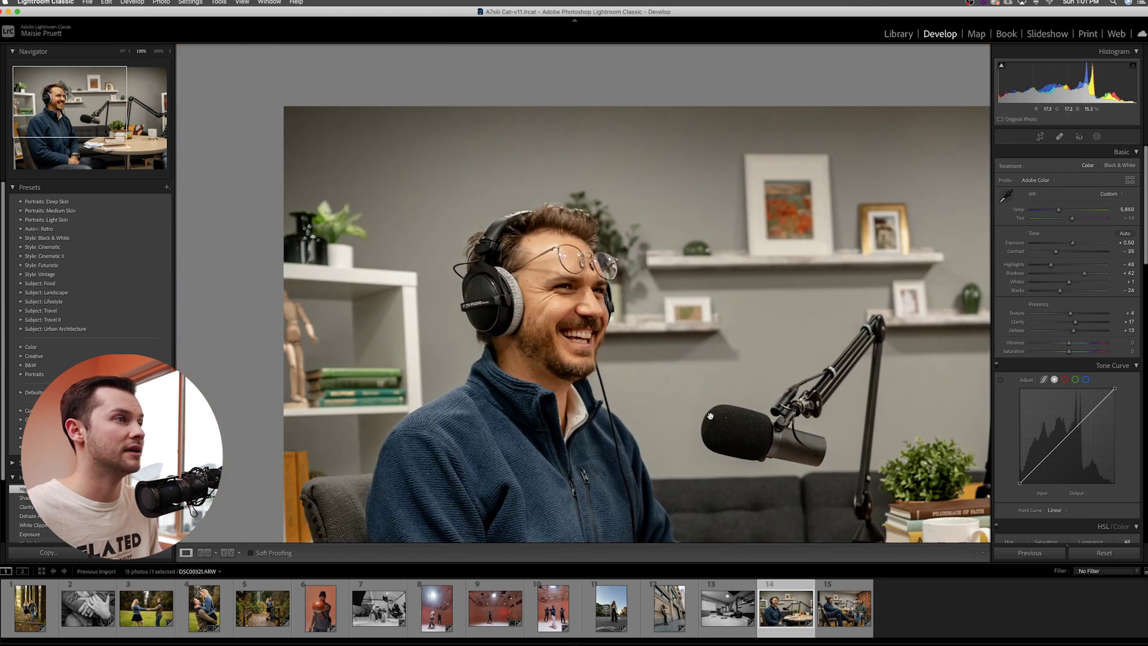
pyautogui.click(710, 417)
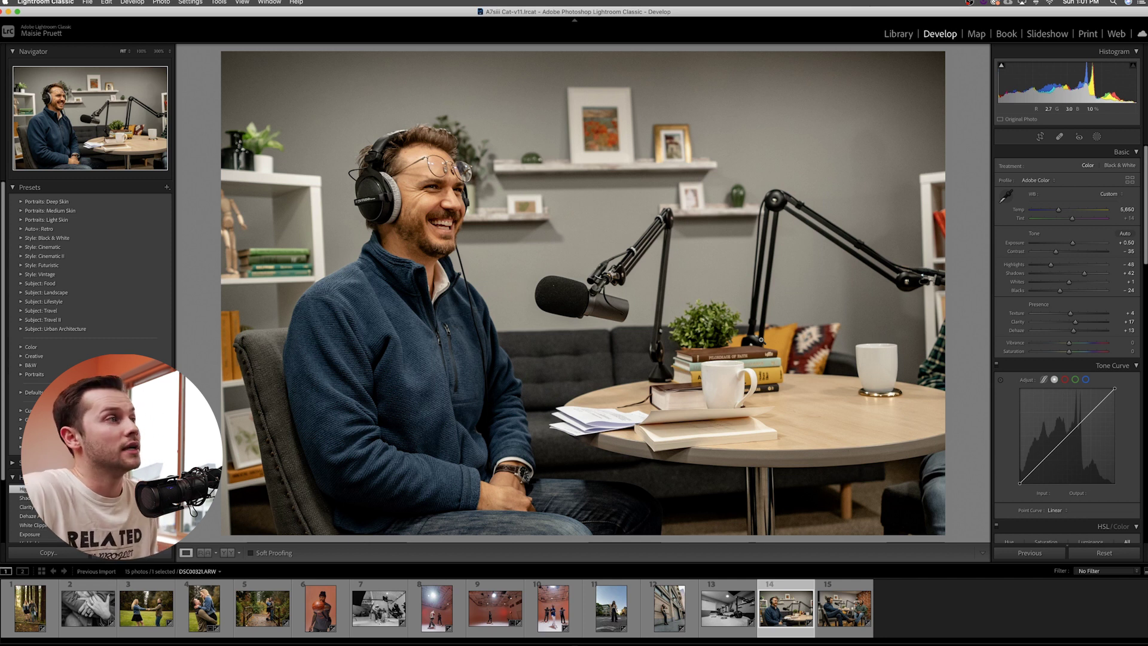
# Show the fifteenth photo, the last one in the set.
pyautogui.click(844, 608)
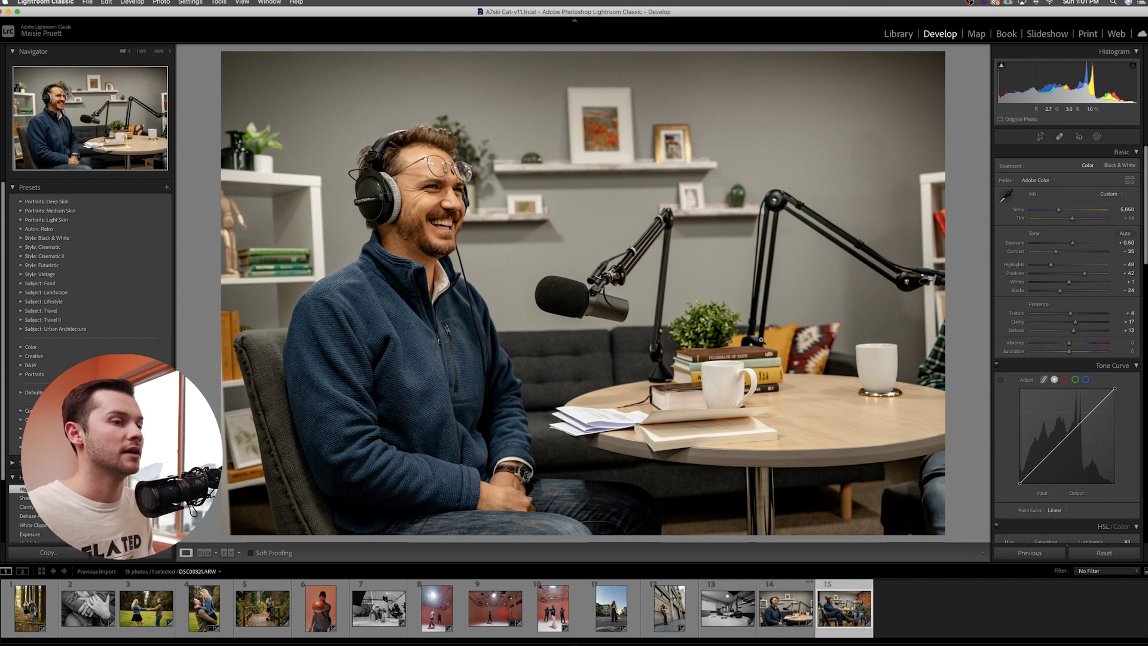